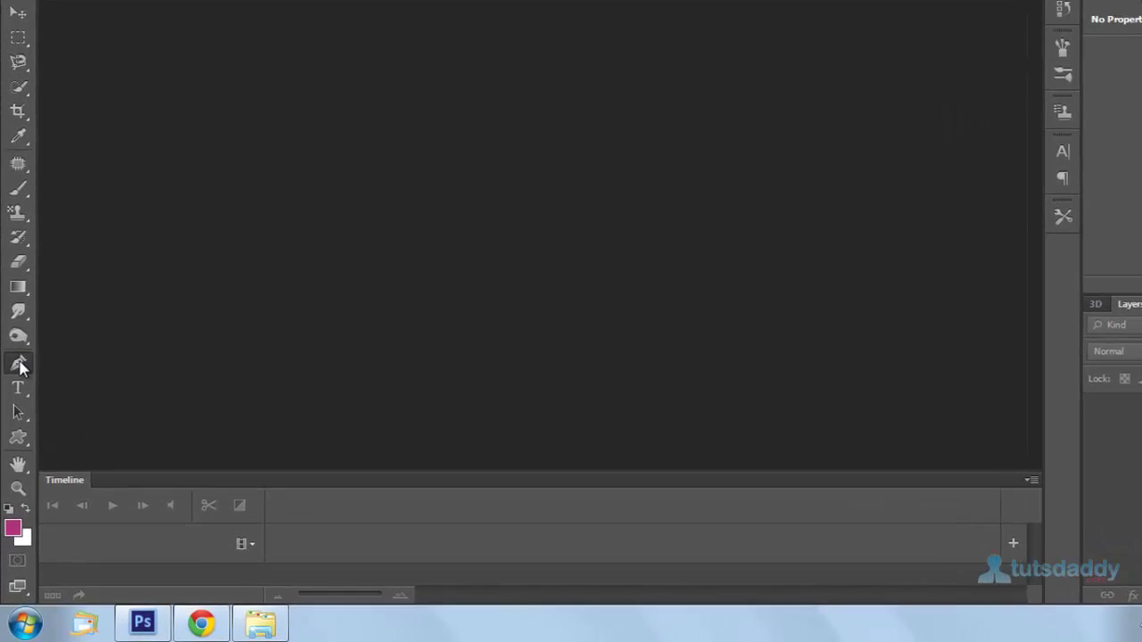
# Select the Convert Point Tool from the Pen tool group
pyautogui.click(20, 356)
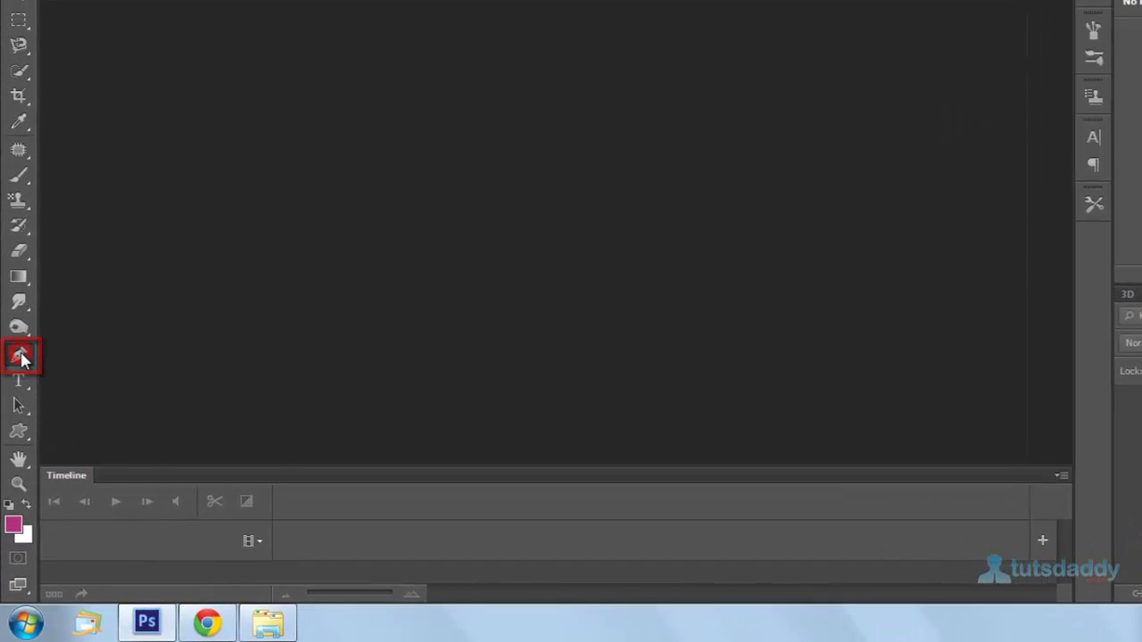
pyautogui.click(27, 362)
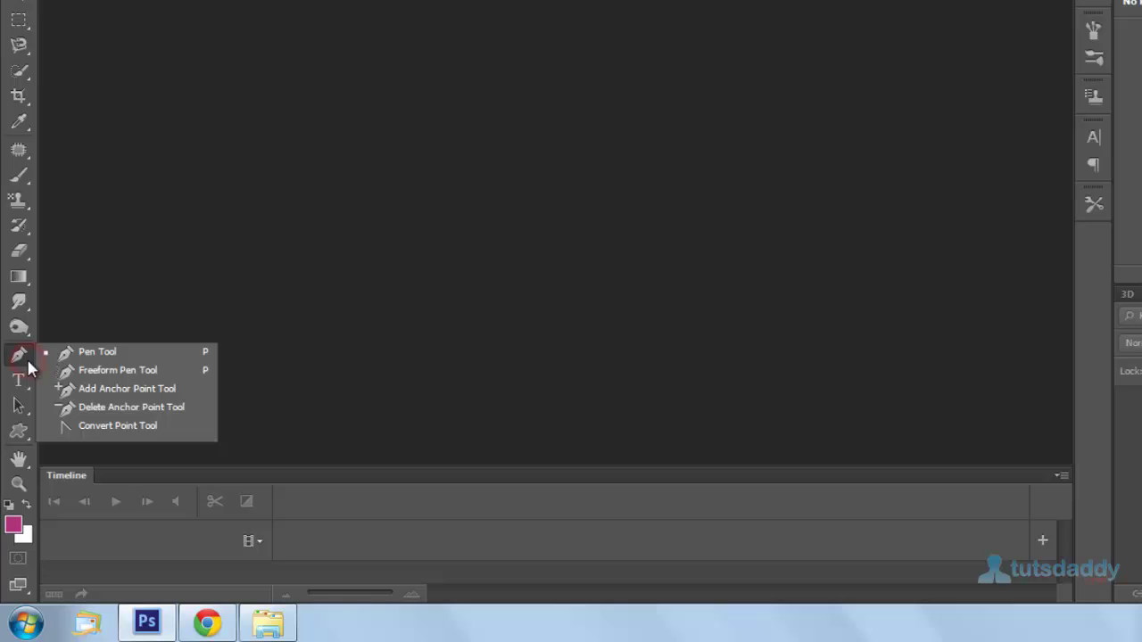
pyautogui.click(137, 430)
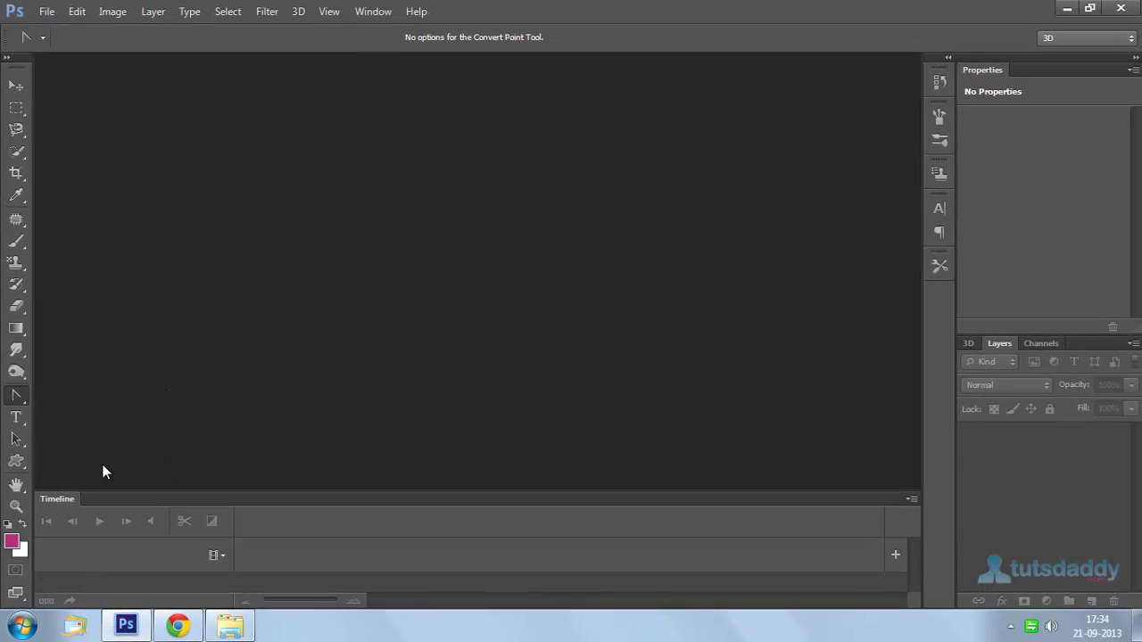
# Create a new 6 × 4 inch document at 300 pixels/inch with a white background
pyautogui.click(46, 12)
pyautogui.click(62, 28)
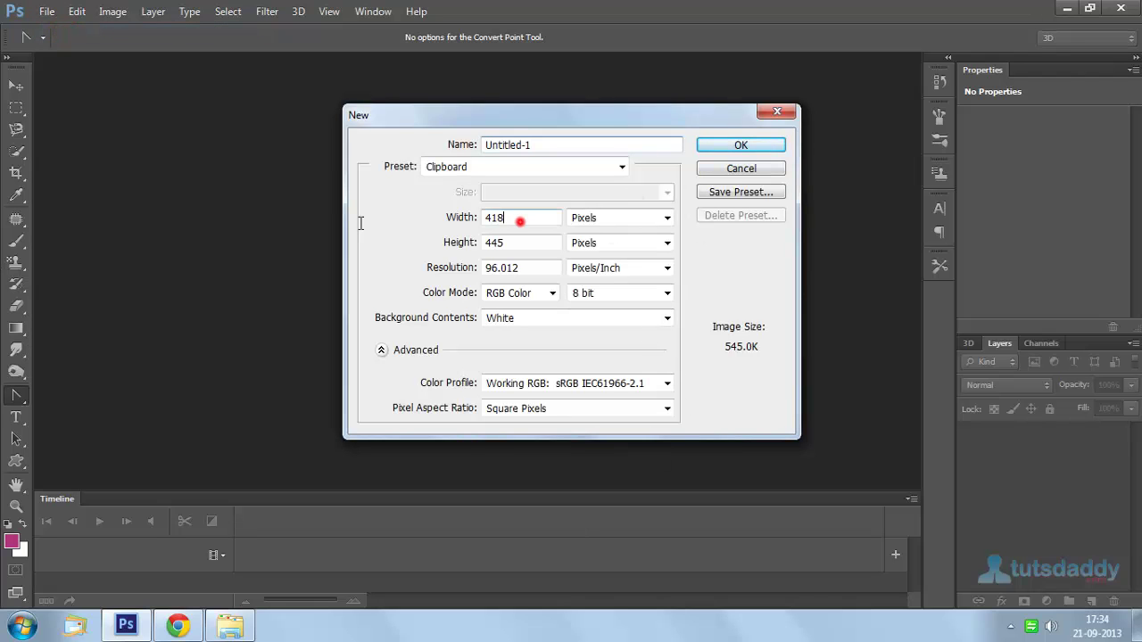
pyautogui.doubleClick(518, 219)
pyautogui.write('6')
pyautogui.press('Tab')
pyautogui.press('Down')
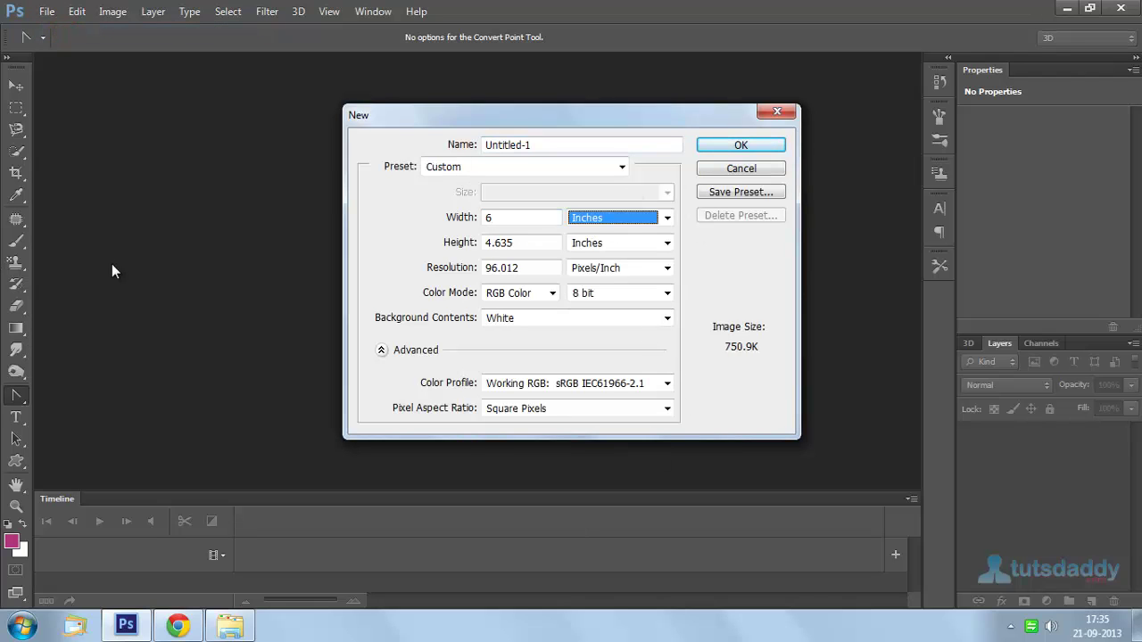
pyautogui.press('Tab')
pyautogui.write('4')
pyautogui.press('Tab')
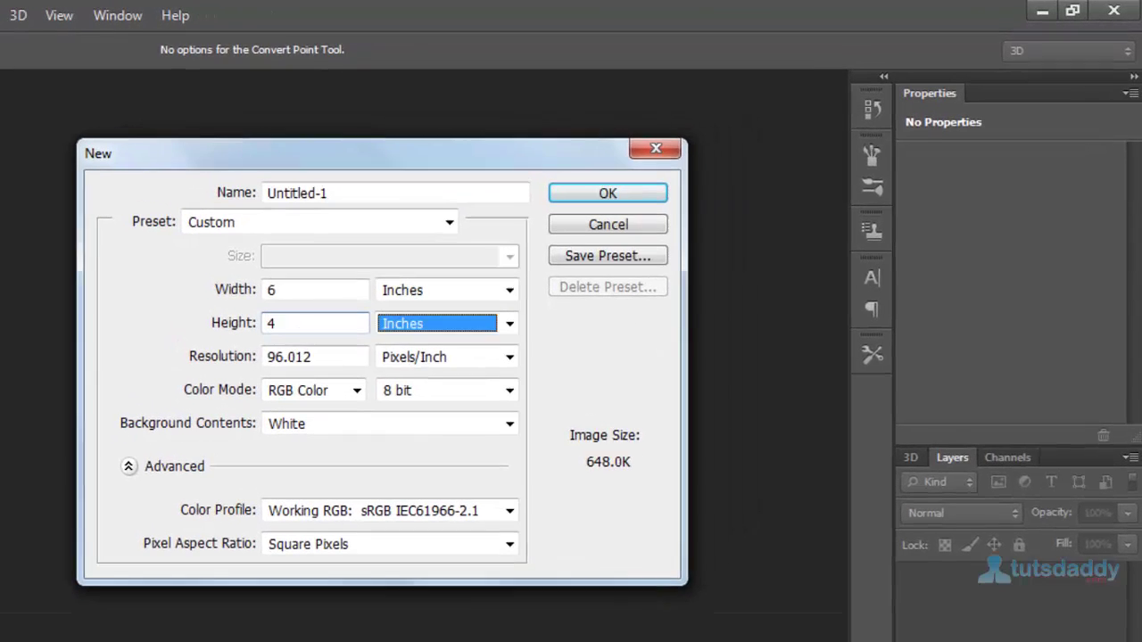
pyautogui.press('Tab')
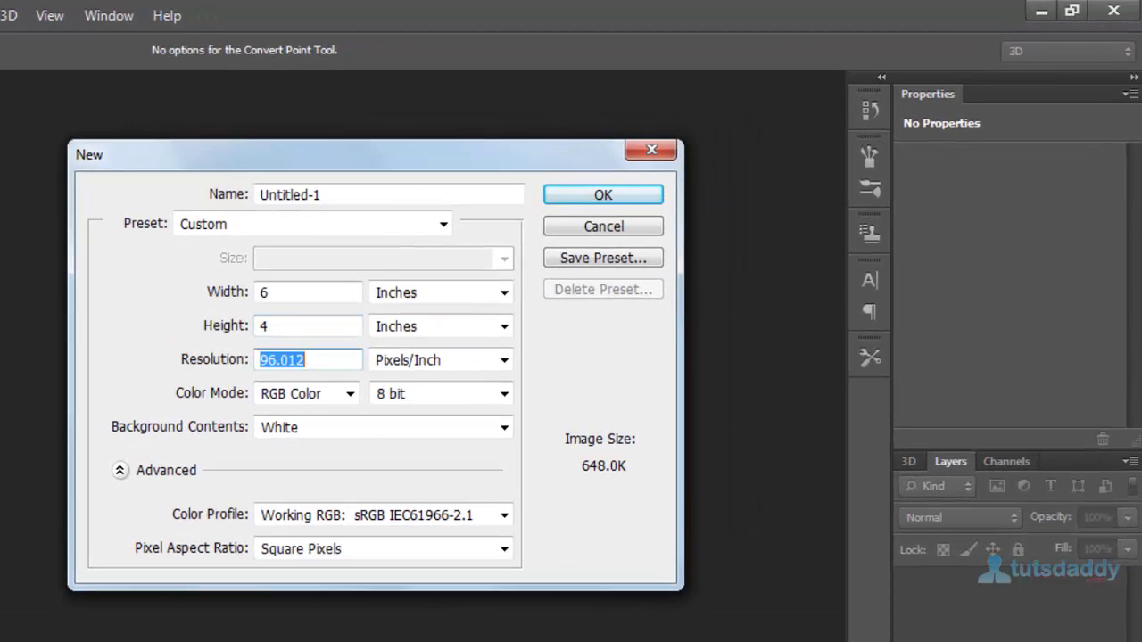
pyautogui.write('300')
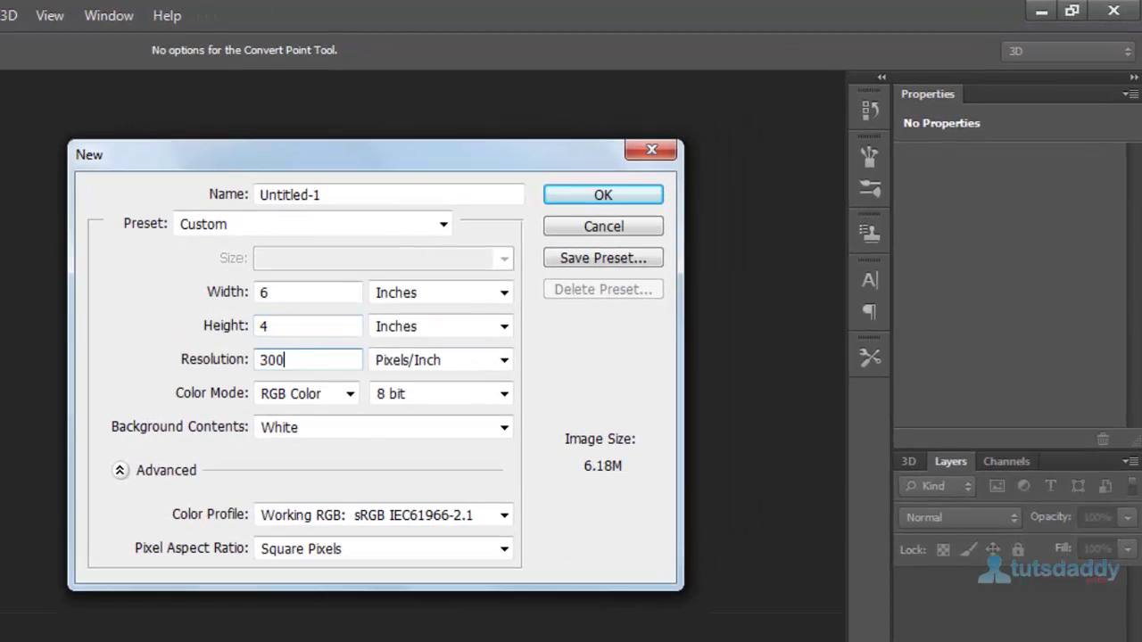
pyautogui.click(284, 295)
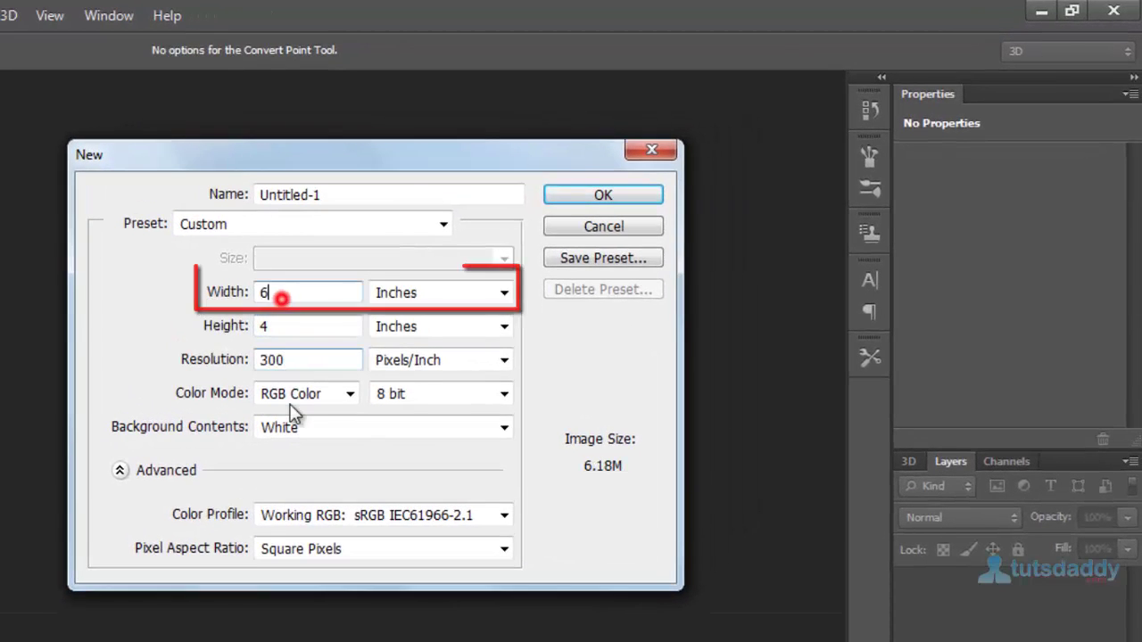
pyautogui.click(294, 326)
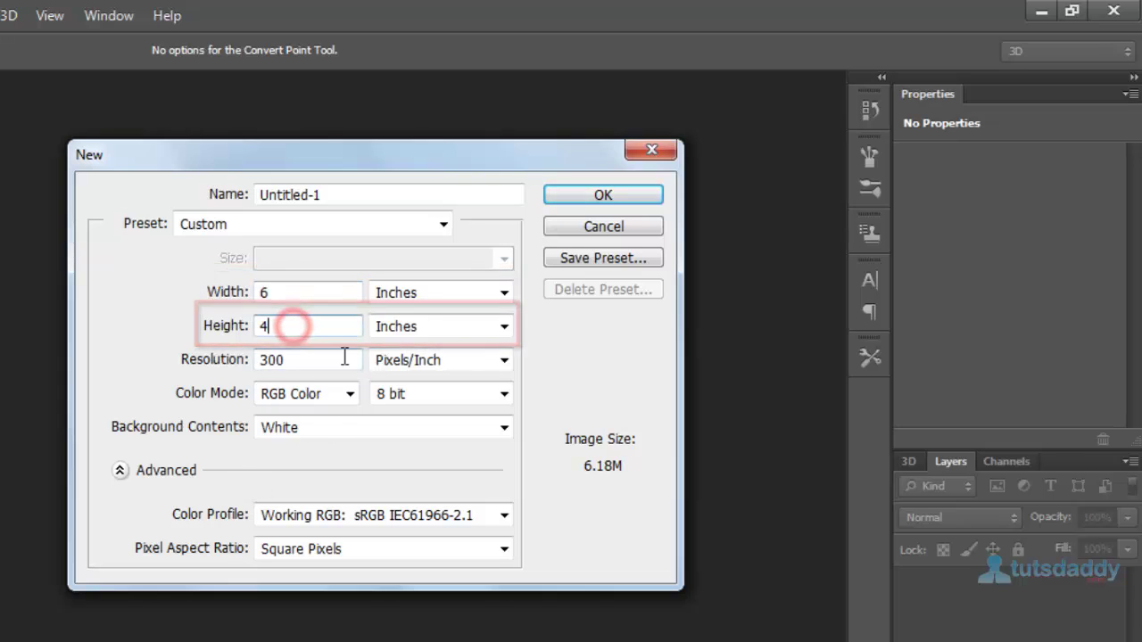
pyautogui.click(323, 361)
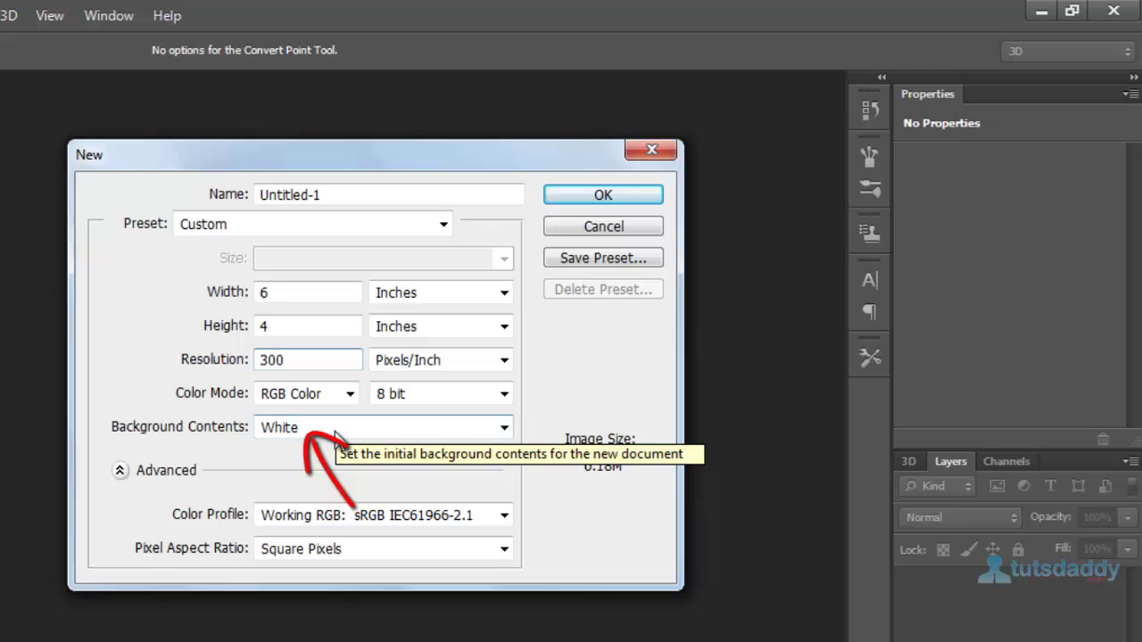
pyautogui.click(568, 194)
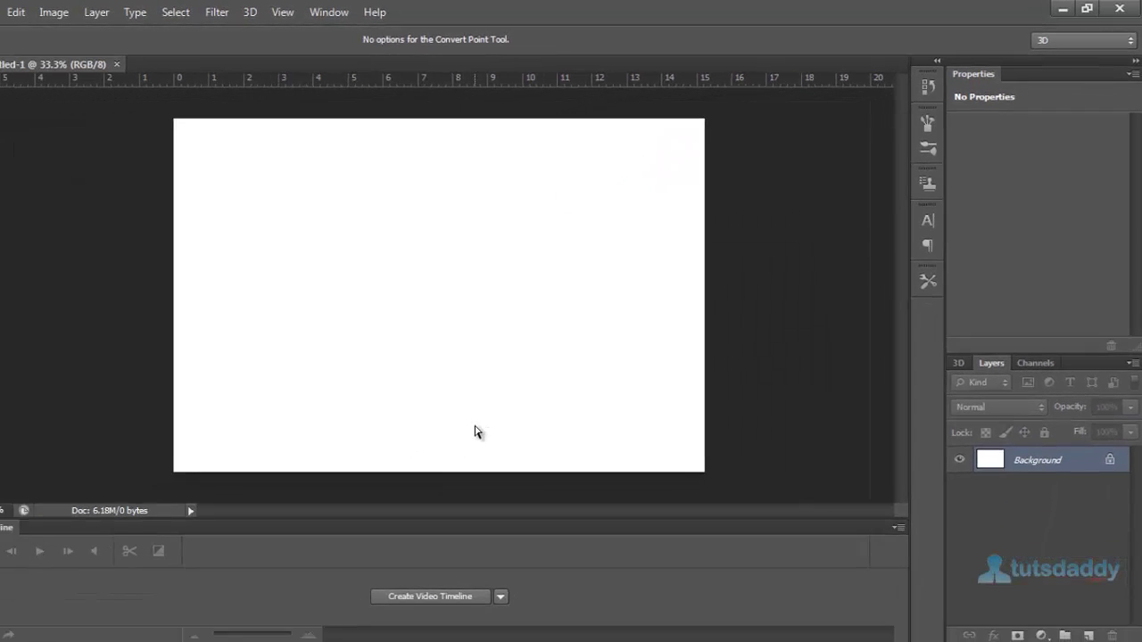
# At 50% zoom, draw a closed, curved leaf-shaped path with the Pen Tool, breaking the second anchor's handle
pyautogui.hotkey('ctrl', '+')
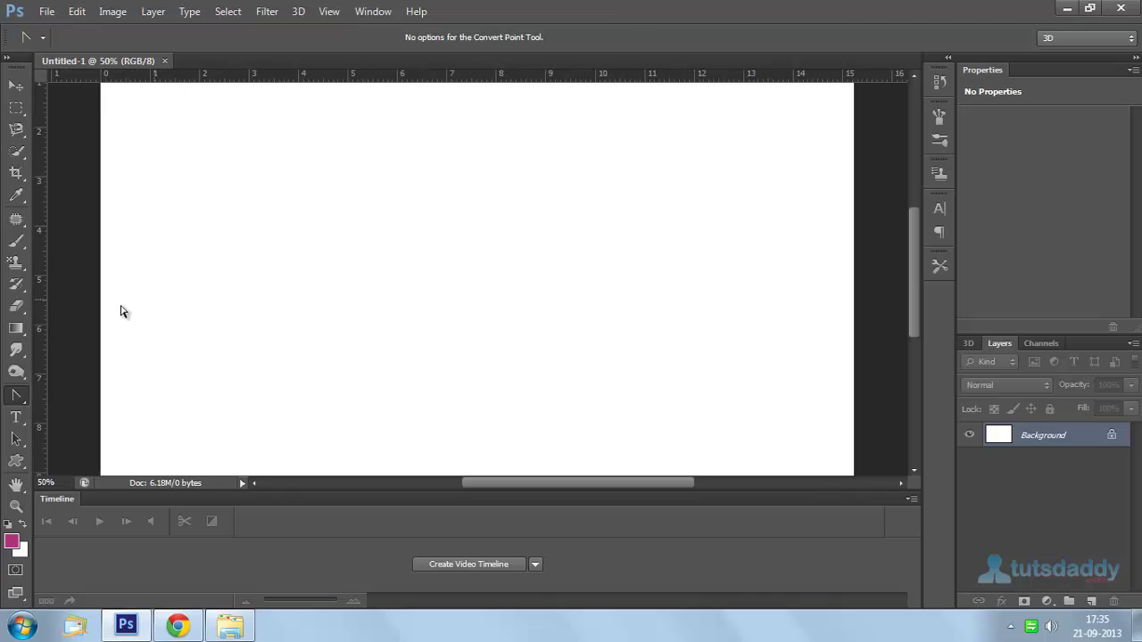
pyautogui.rightClick(20, 398)
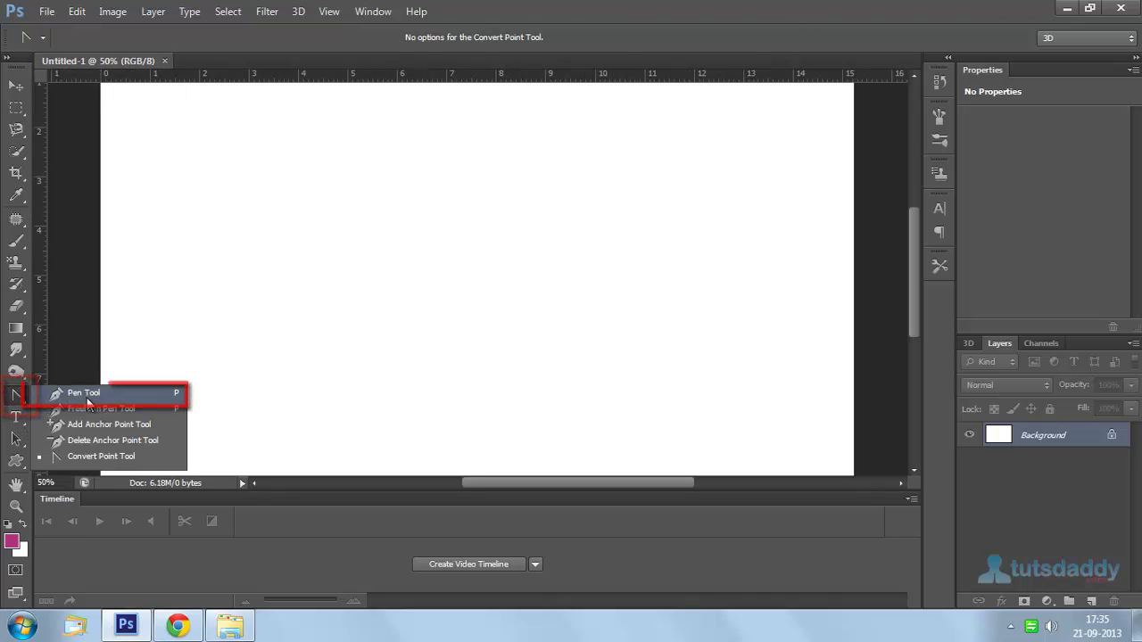
pyautogui.click(54, 388)
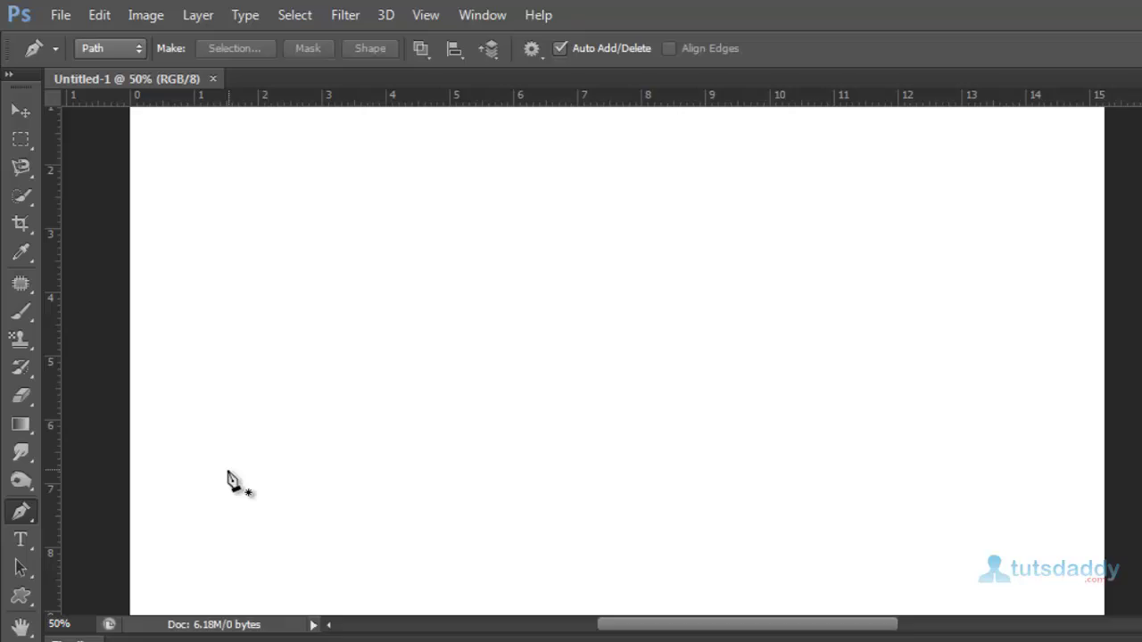
pyautogui.click(277, 434)
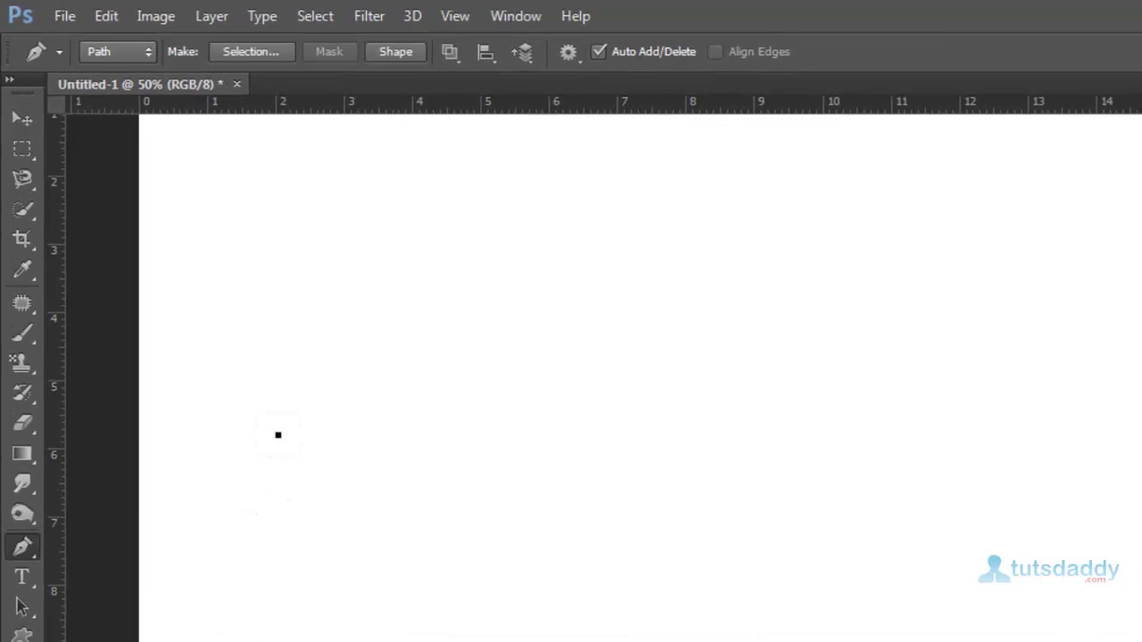
pyautogui.click(854, 281)
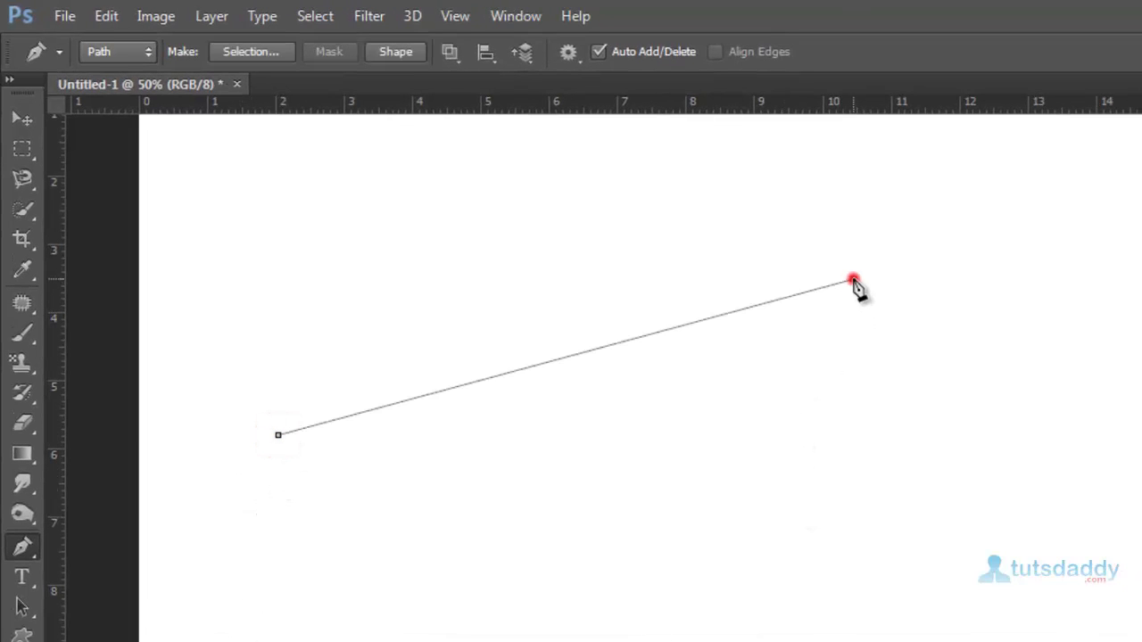
pyautogui.moveTo(854, 281); pyautogui.dragTo(1141, 425)
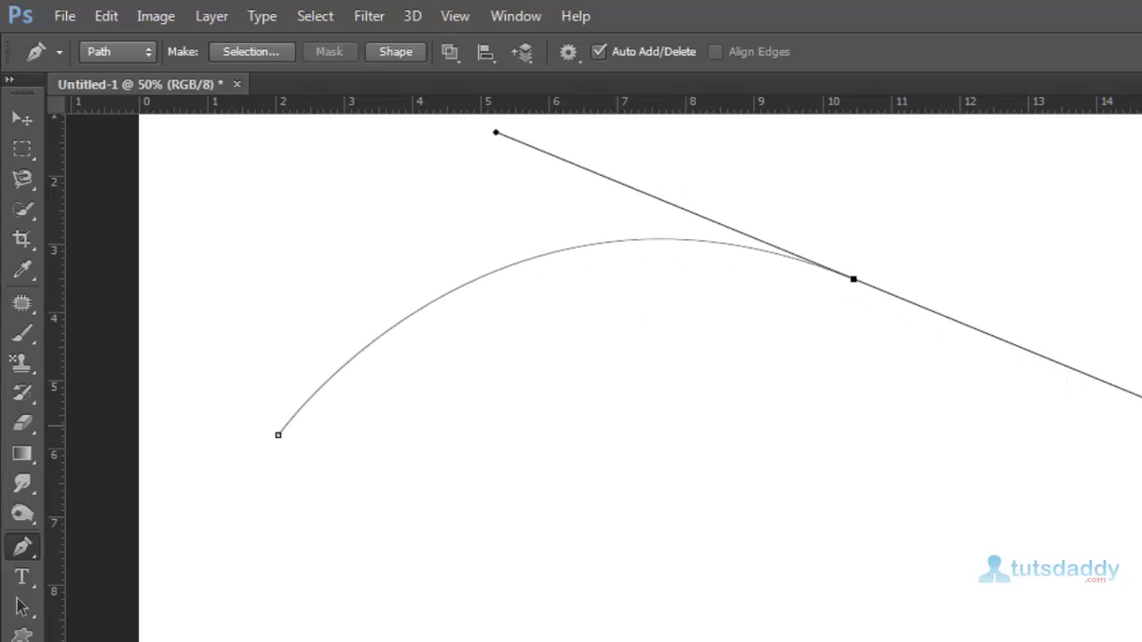
pyautogui.keyDown('alt'); pyautogui.click(854, 280); pyautogui.keyUp('alt')
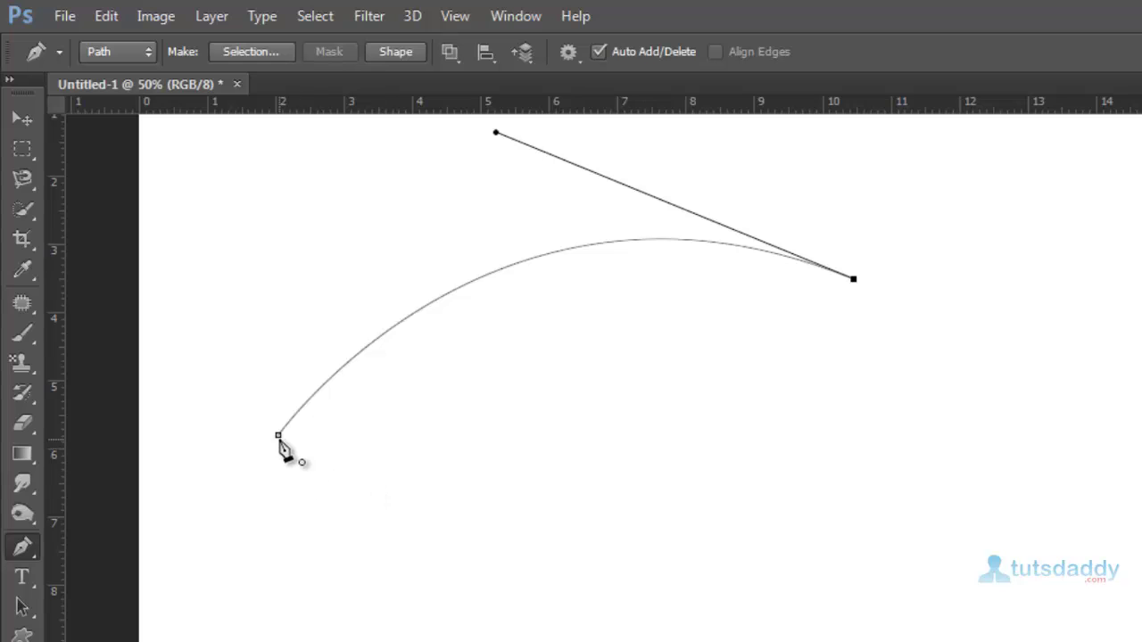
pyautogui.moveTo(279, 435); pyautogui.dragTo(1, 143)
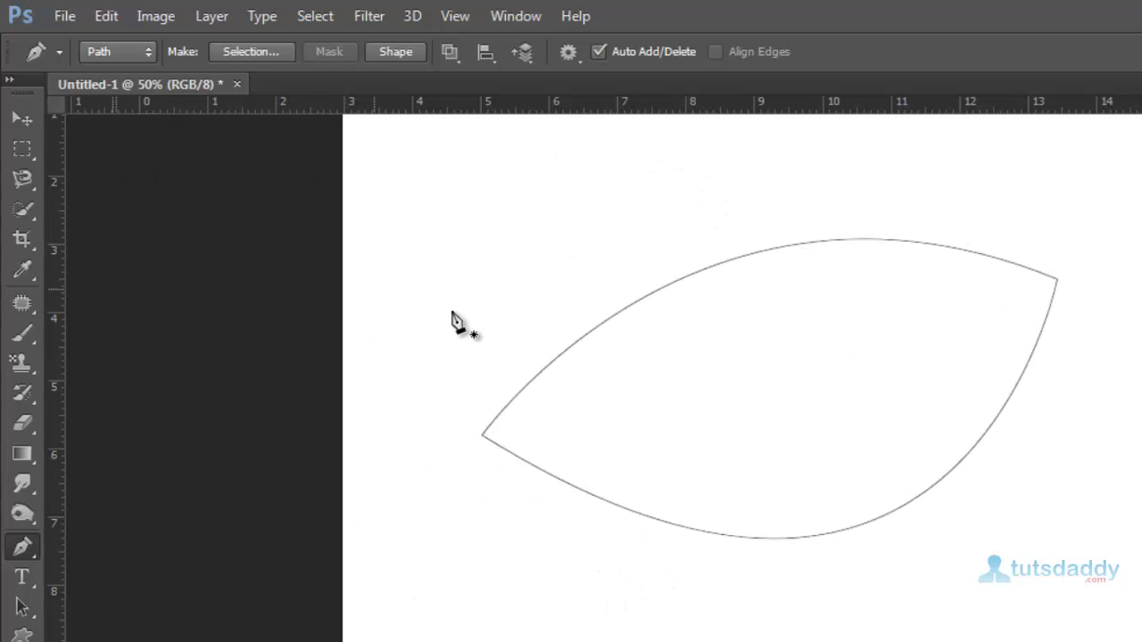
# Add anchors on the path's top and lower-right edges and reshape their curves
pyautogui.click(28, 547)
pyautogui.click(133, 586)
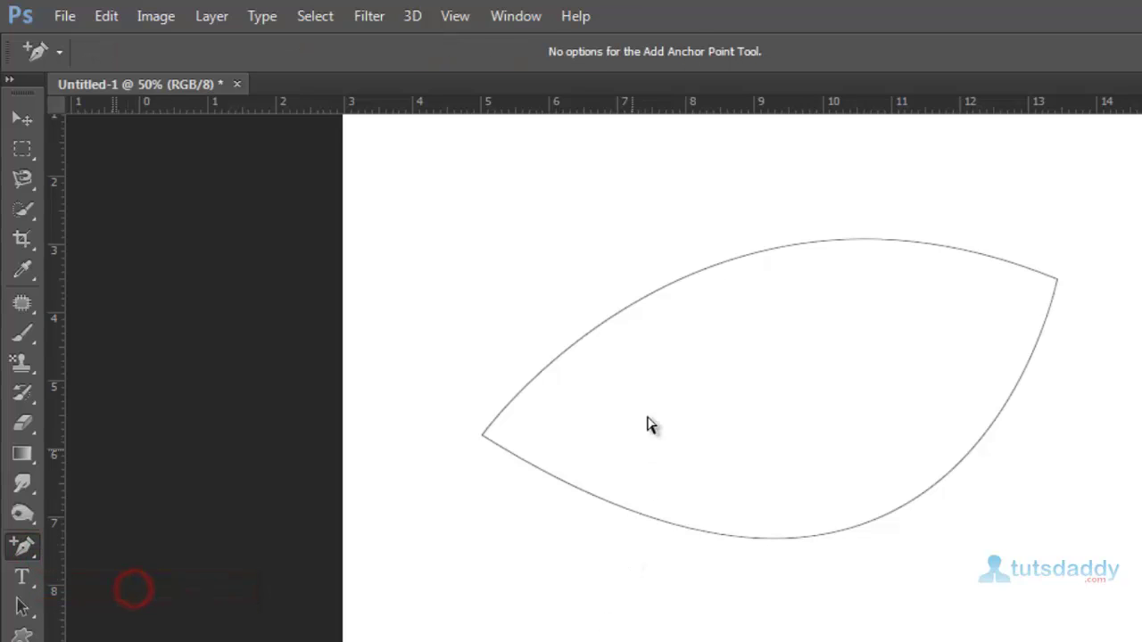
pyautogui.click(735, 258)
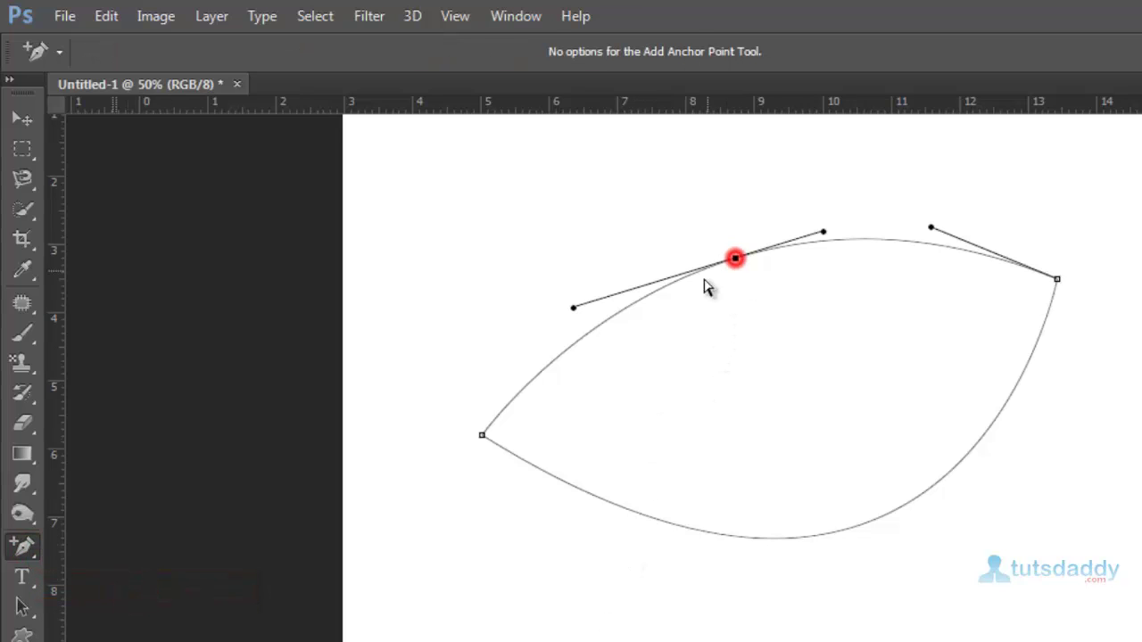
pyautogui.moveTo(734, 259); pyautogui.dragTo(702, 210)
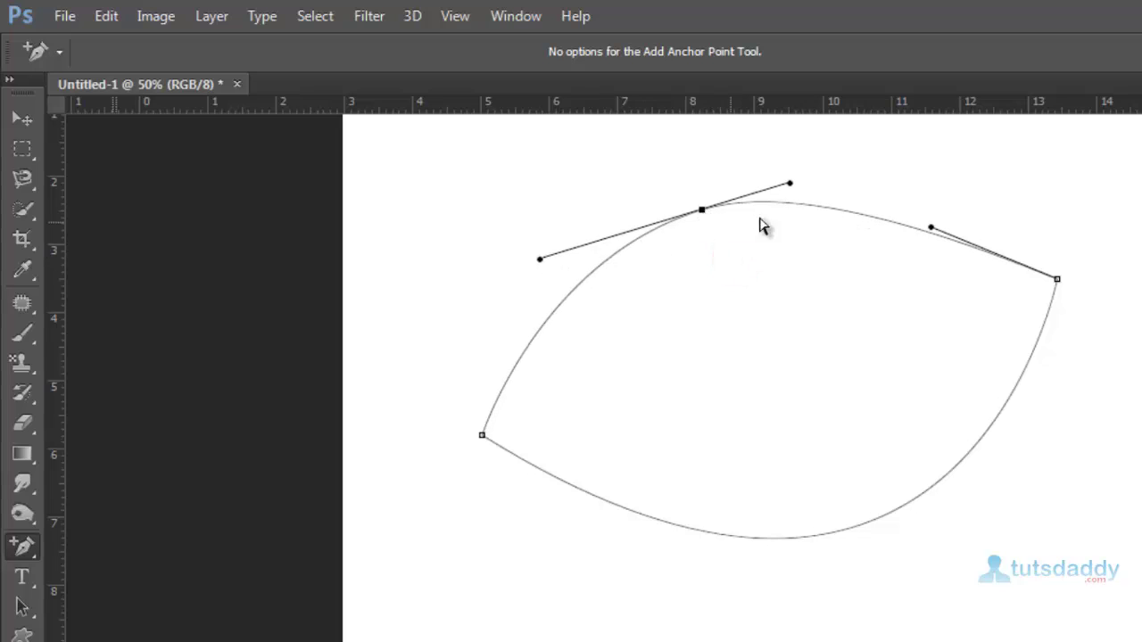
pyautogui.moveTo(790, 183)
pyautogui.mouseDown()
pyautogui.moveTo(793, 252)
pyautogui.moveTo(762, 127)
pyautogui.moveTo(790, 223)
pyautogui.moveTo(793, 196)
pyautogui.mouseUp()
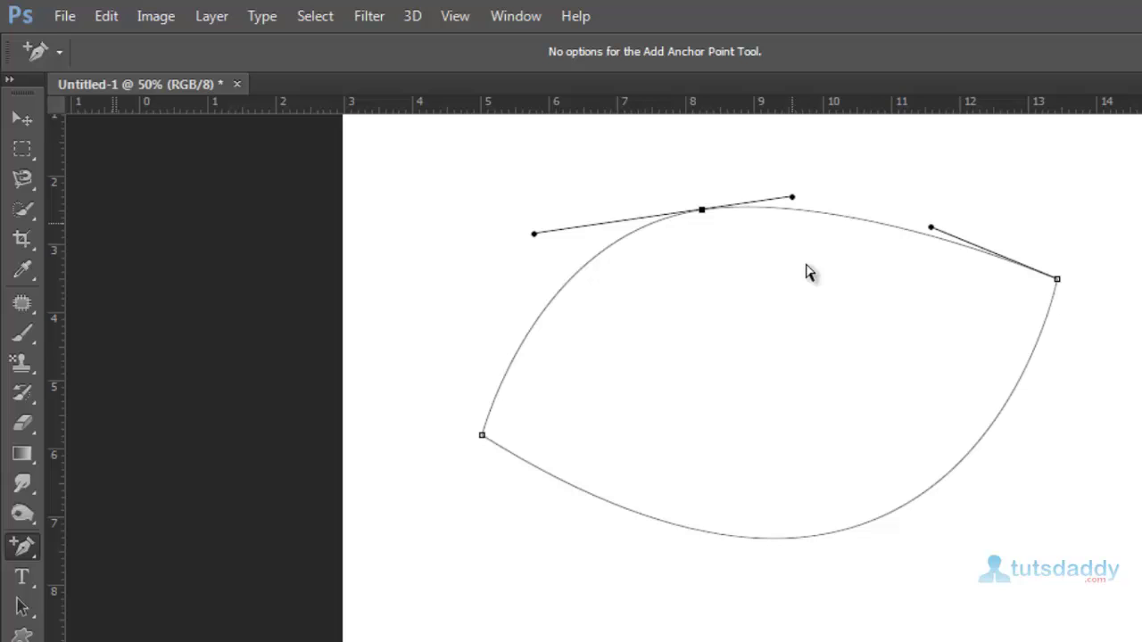
pyautogui.click(881, 517)
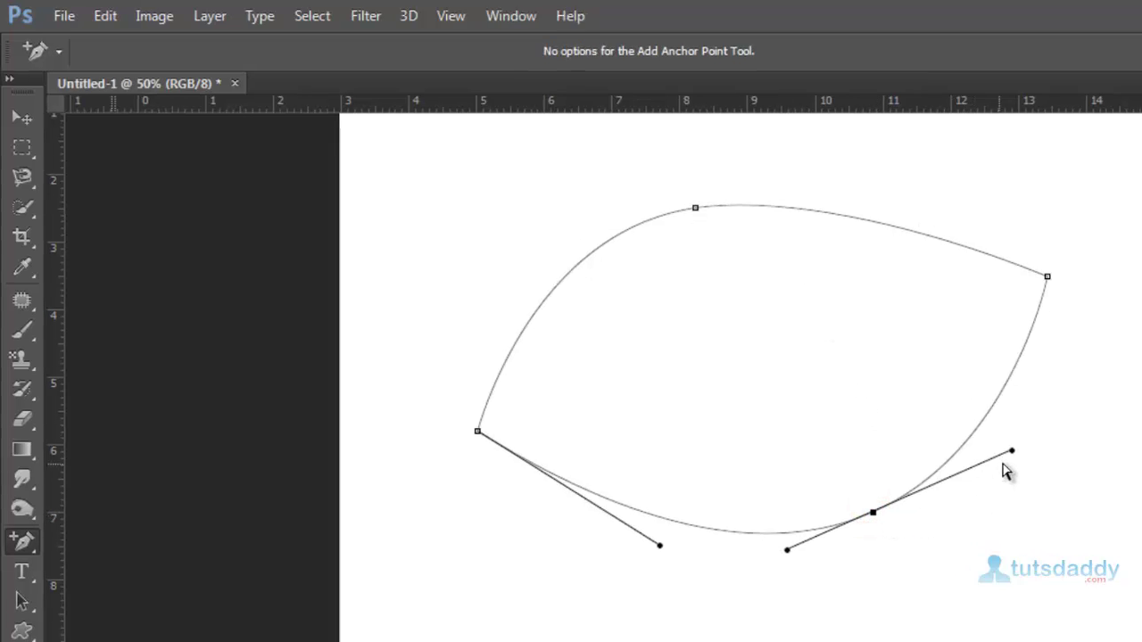
pyautogui.moveTo(1011, 450); pyautogui.dragTo(964, 352)
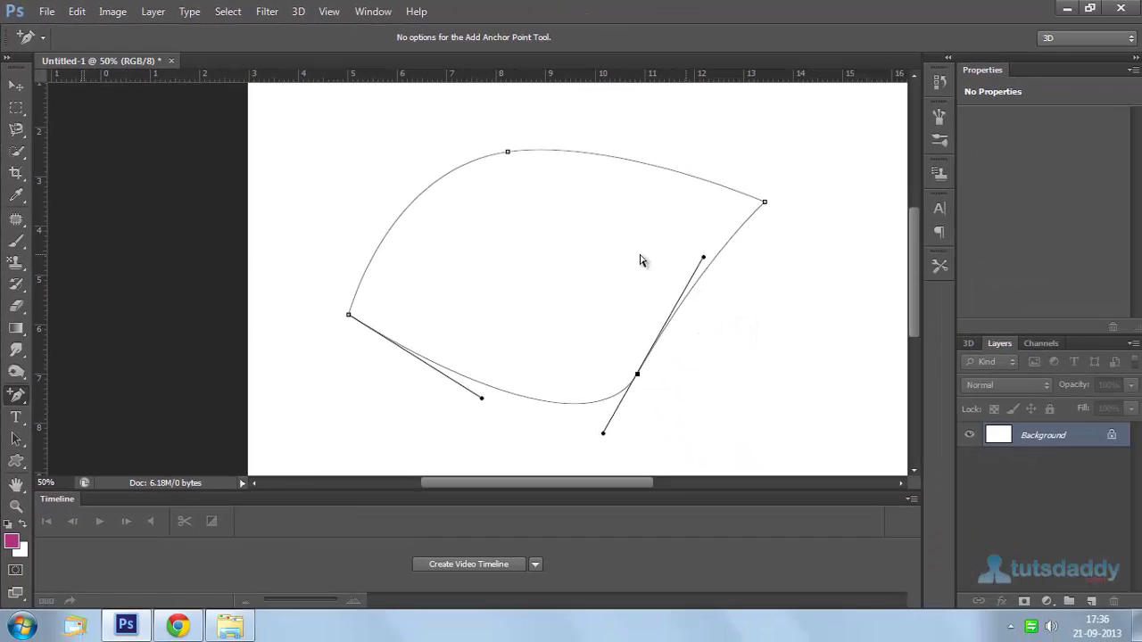
# Delete the bottom-right and top anchors, leaving a two-point leaf path
pyautogui.click(21, 394)
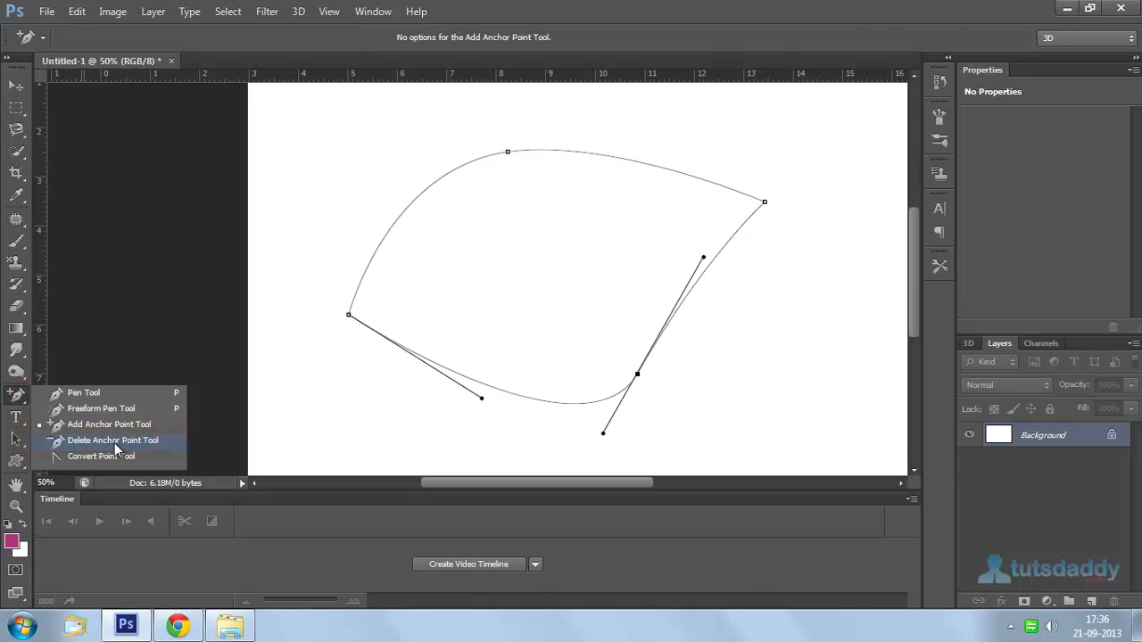
pyautogui.click(84, 441)
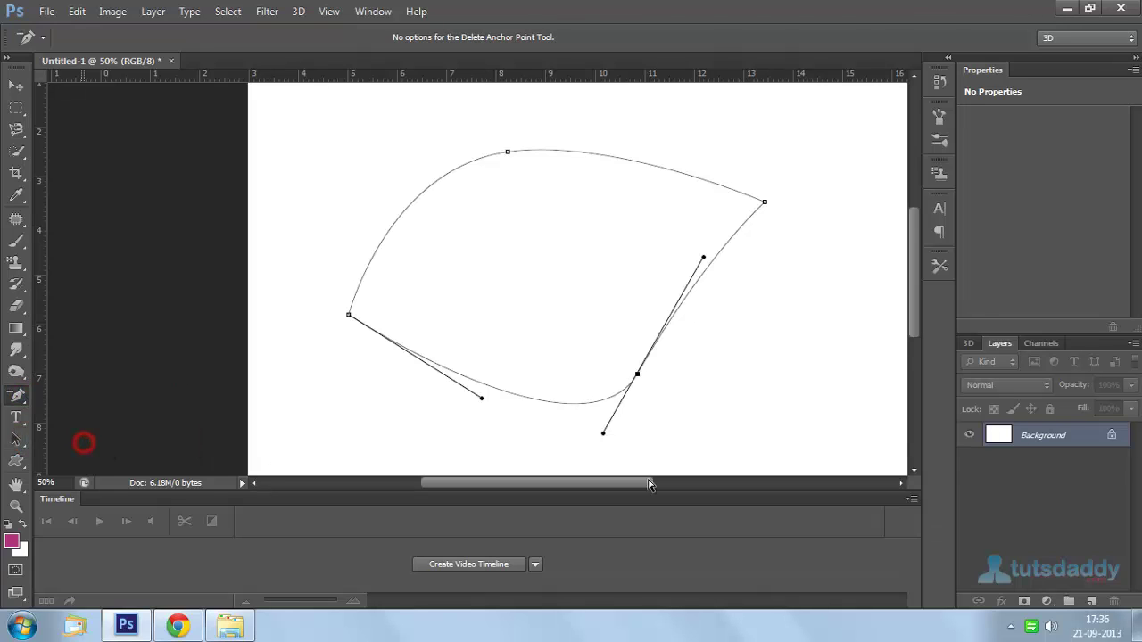
pyautogui.click(638, 376)
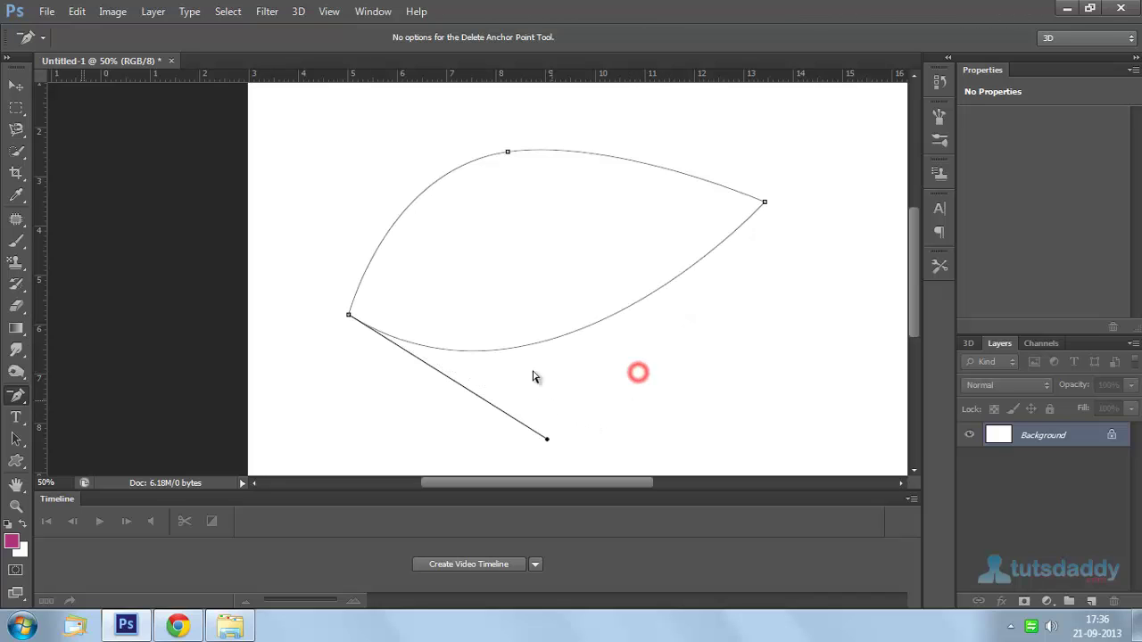
pyautogui.click(508, 152)
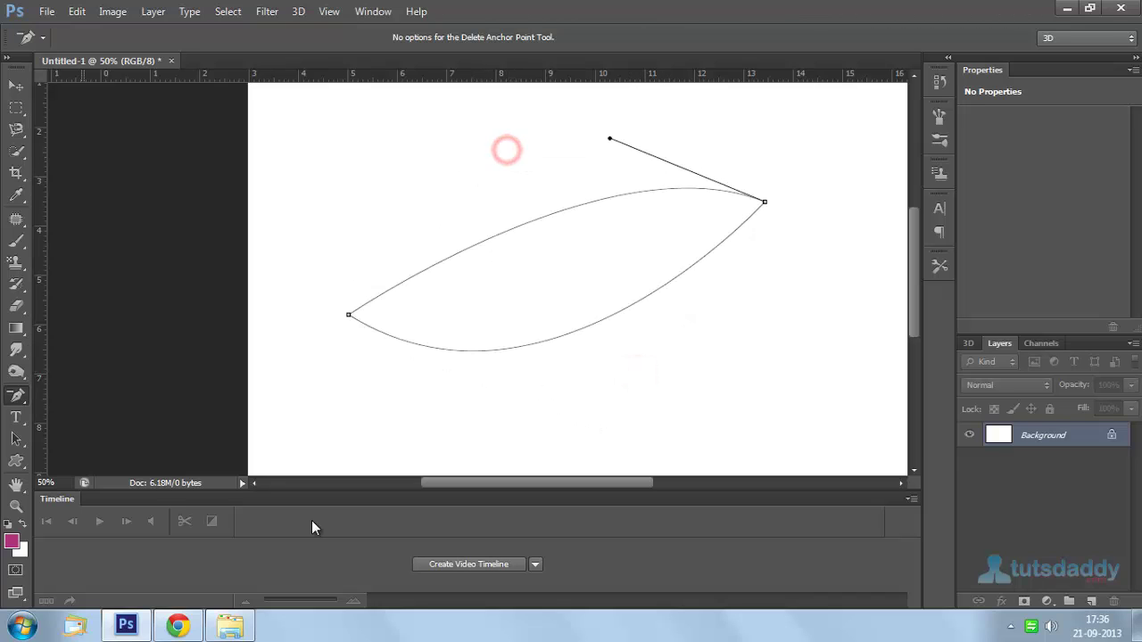
pyautogui.click(18, 396)
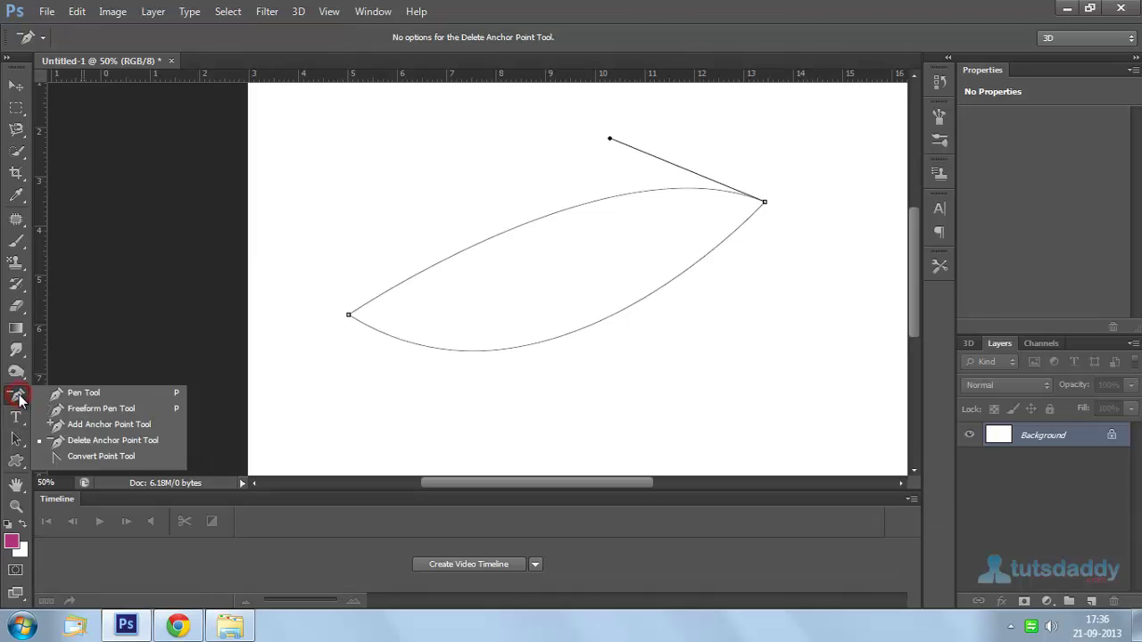
# Convert the right anchor to a smooth point by pulling symmetric curve handles out of it
pyautogui.click(90, 460)
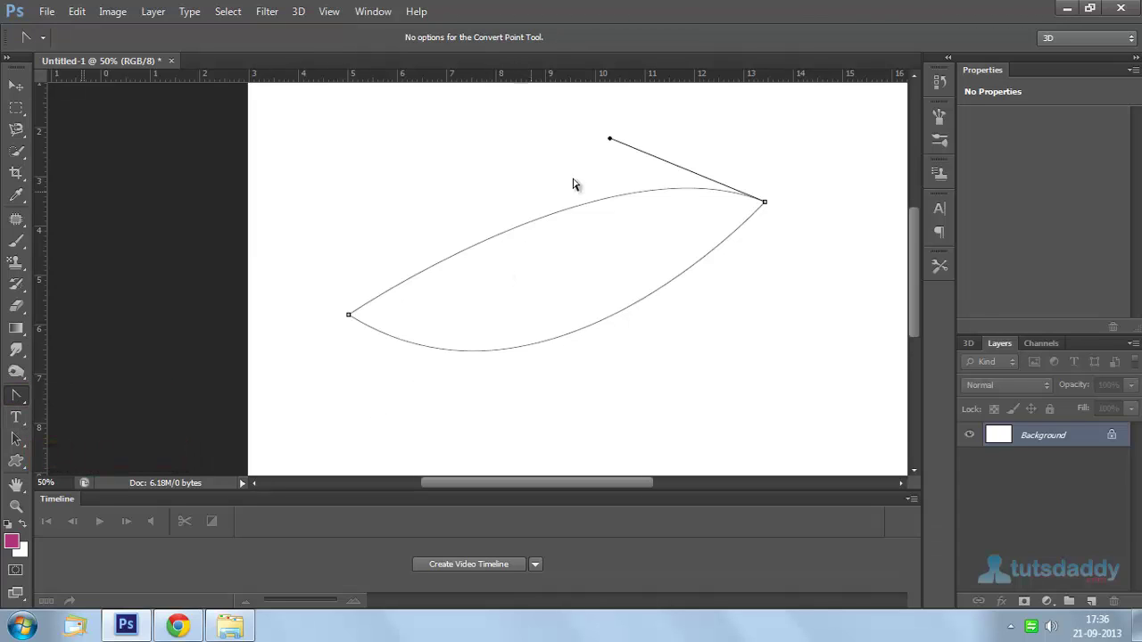
pyautogui.moveTo(607, 138); pyautogui.dragTo(436, 185)
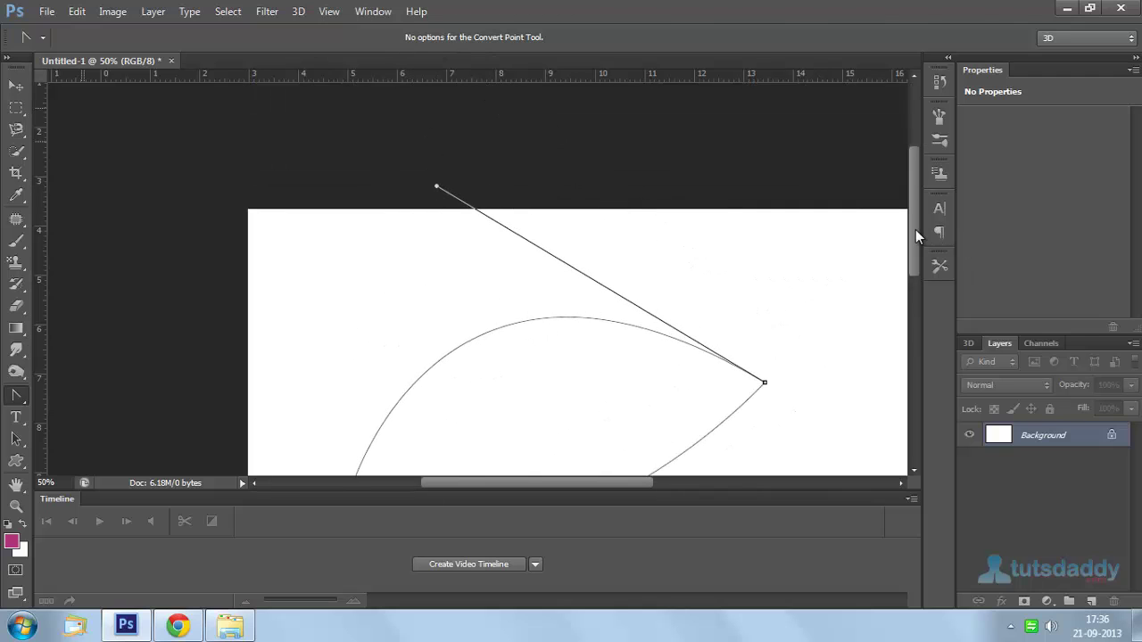
pyautogui.moveTo(913, 229); pyautogui.dragTo(913, 265)
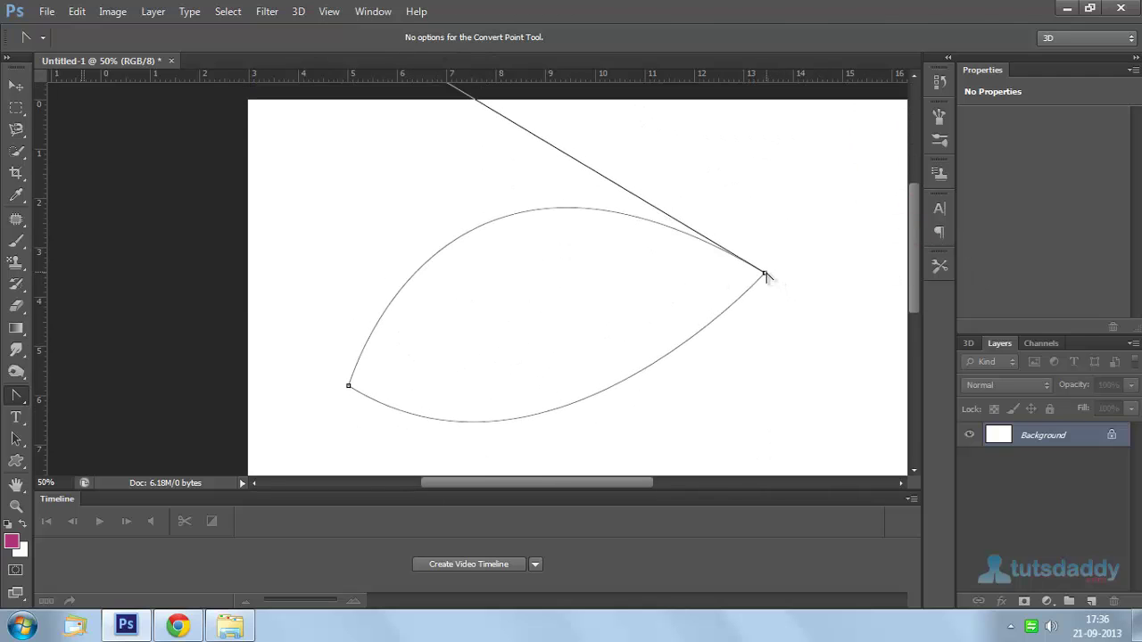
pyautogui.moveTo(764, 274); pyautogui.dragTo(901, 436)
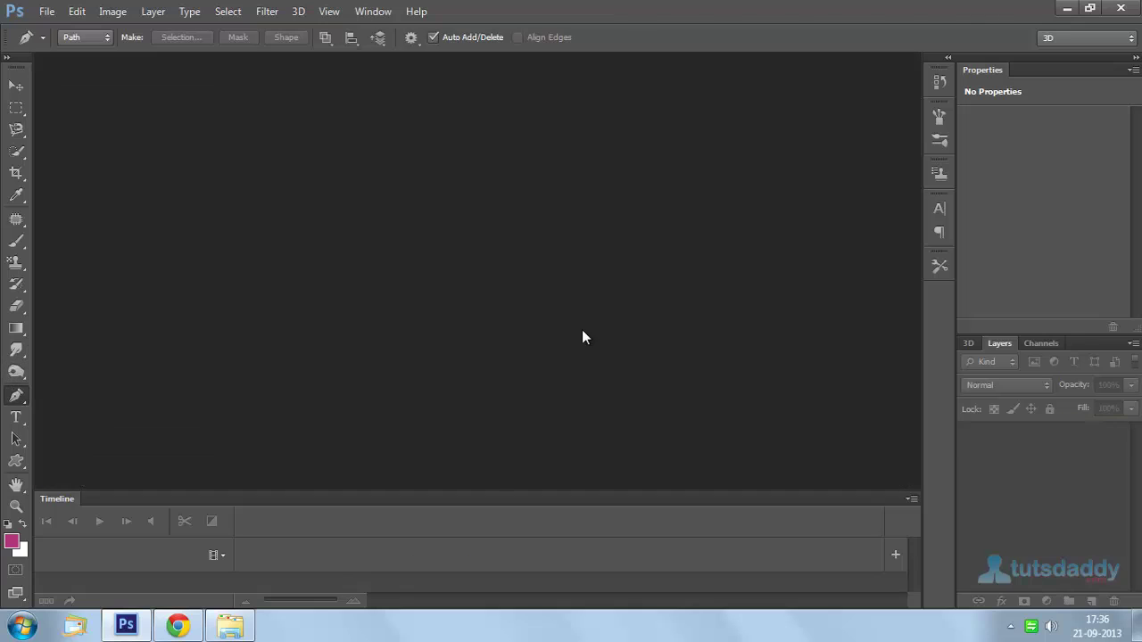
# Open beautiful-forest-107635.jpg alongside the gown photo 13 (2).jpg
pyautogui.hotkey('ctrl', 'o')
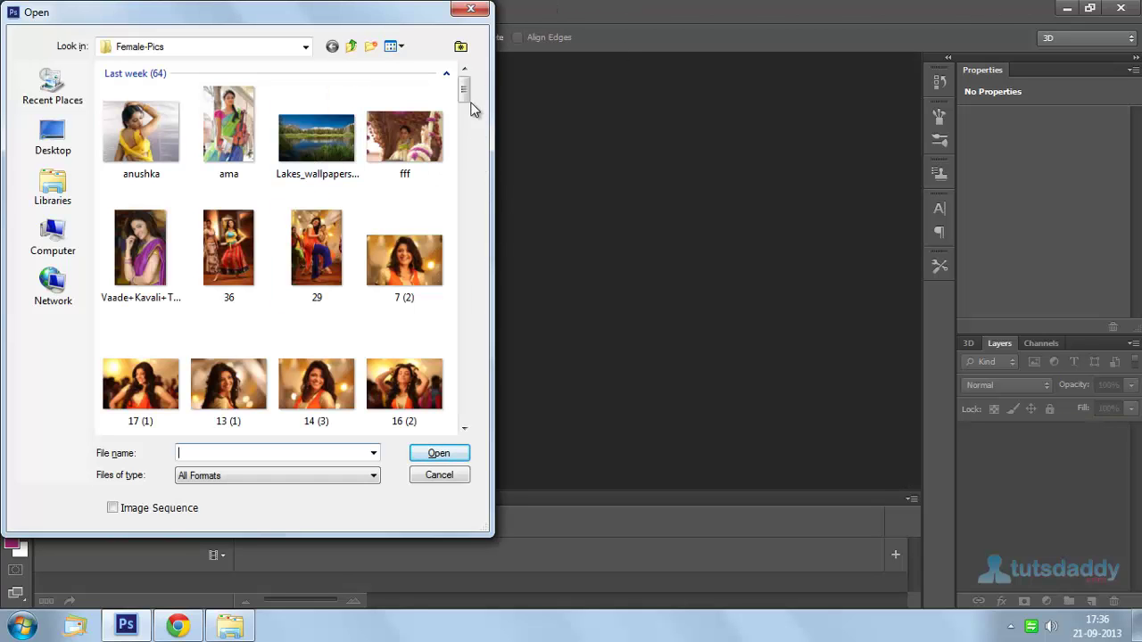
pyautogui.moveTo(472, 105); pyautogui.dragTo(480, 256)
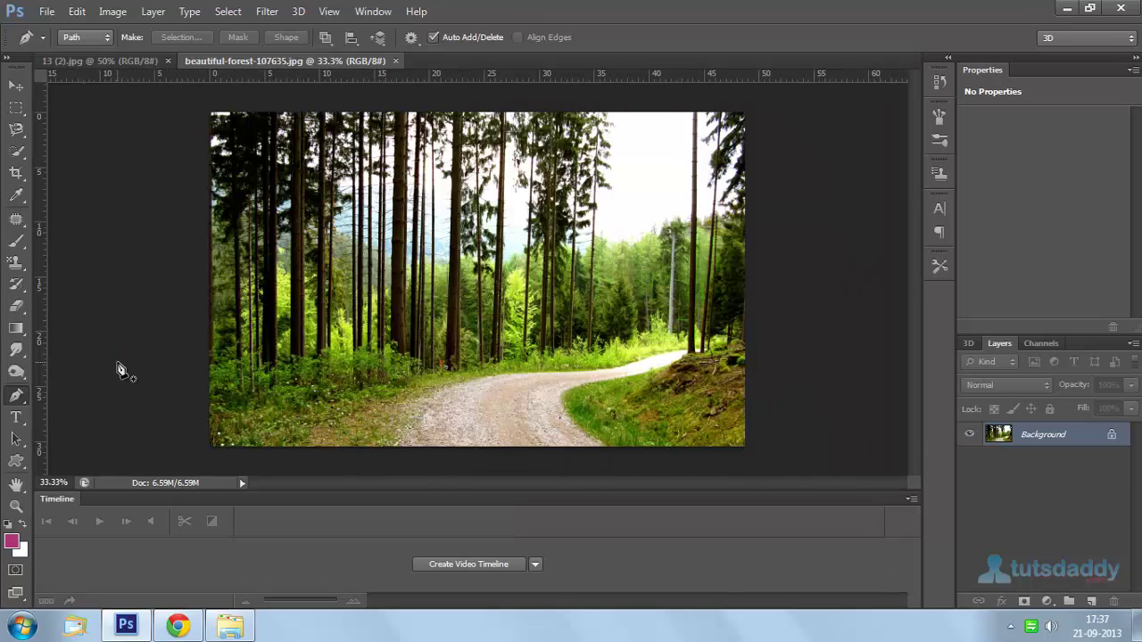
pyautogui.click(15, 86)
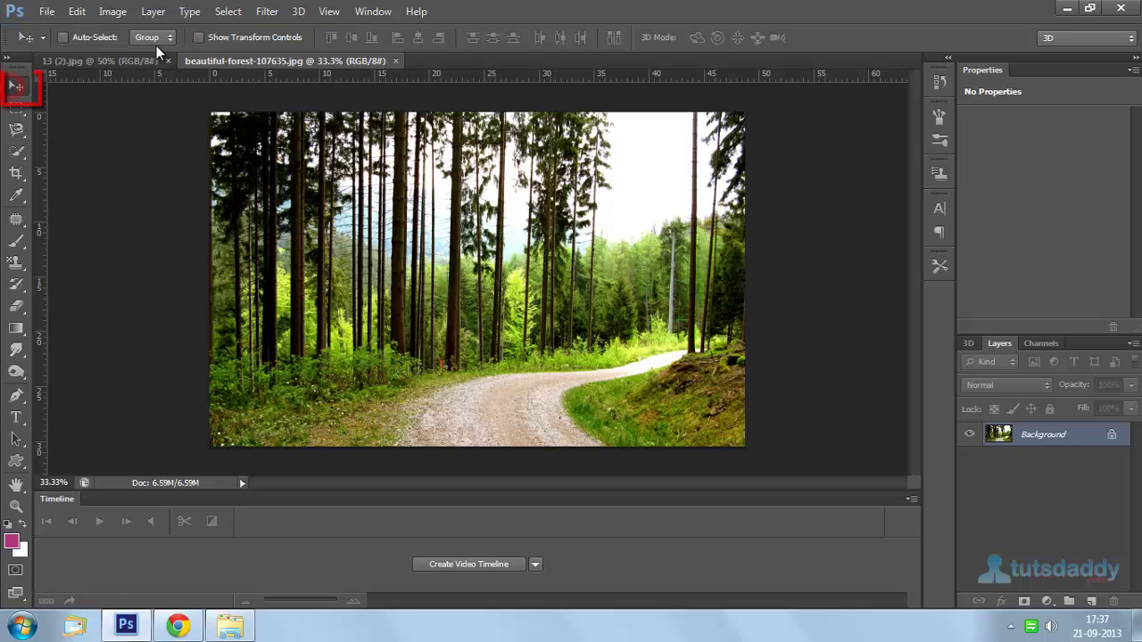
# Drag 13 (2).jpg onto the forest image as Layer 1 and zoom the composite to 50%
pyautogui.moveTo(129, 62); pyautogui.dragTo(591, 343)
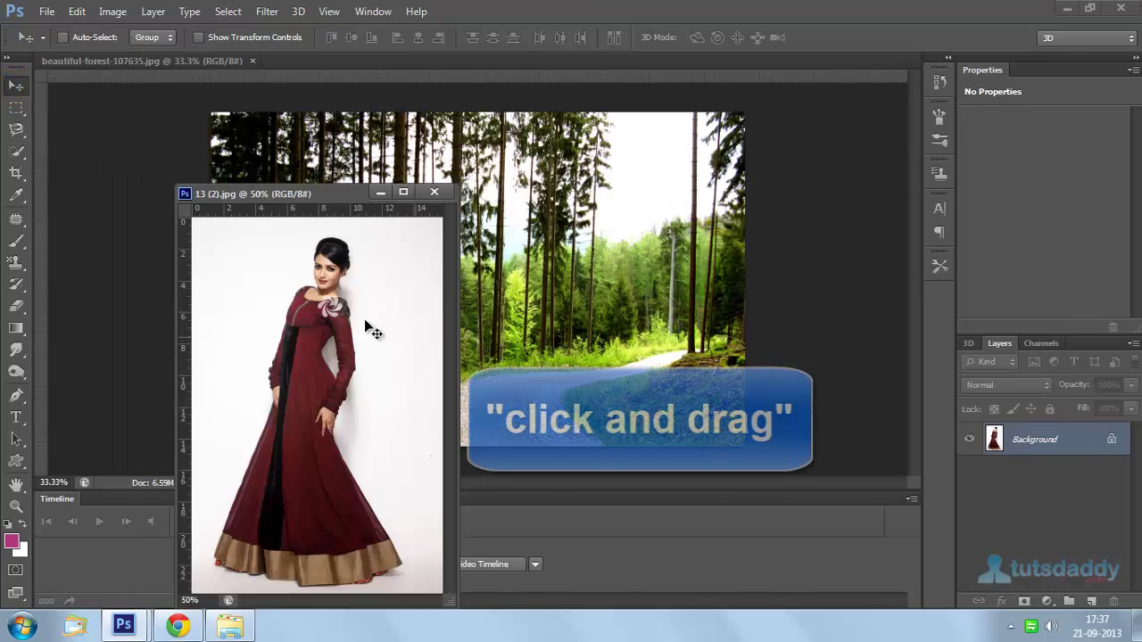
pyautogui.moveTo(492, 255); pyautogui.dragTo(491, 259)
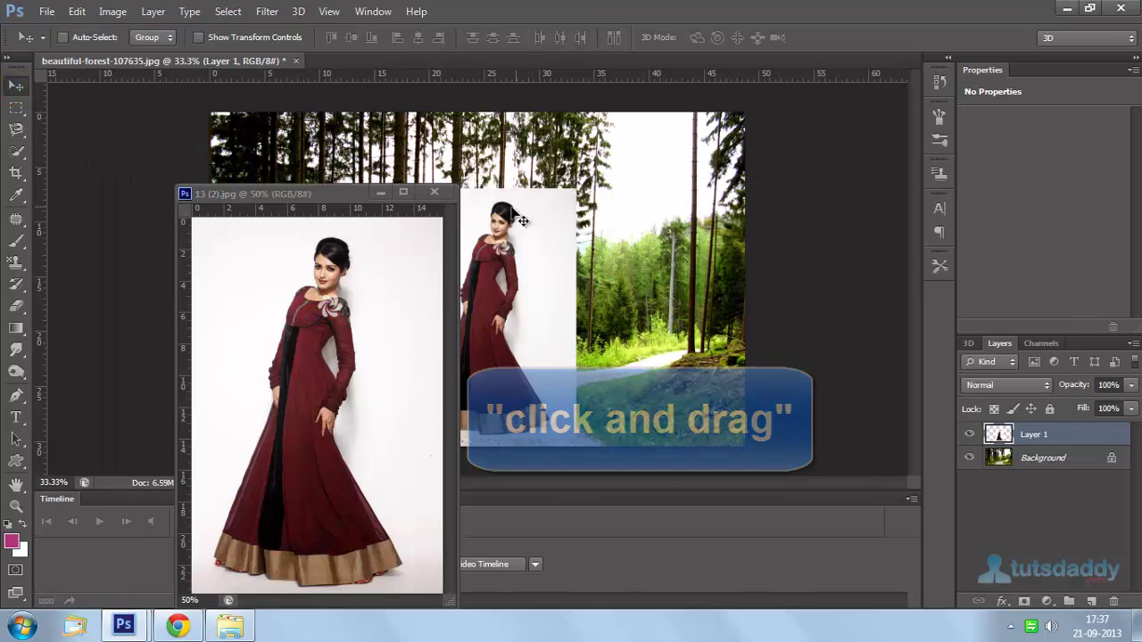
pyautogui.click(431, 194)
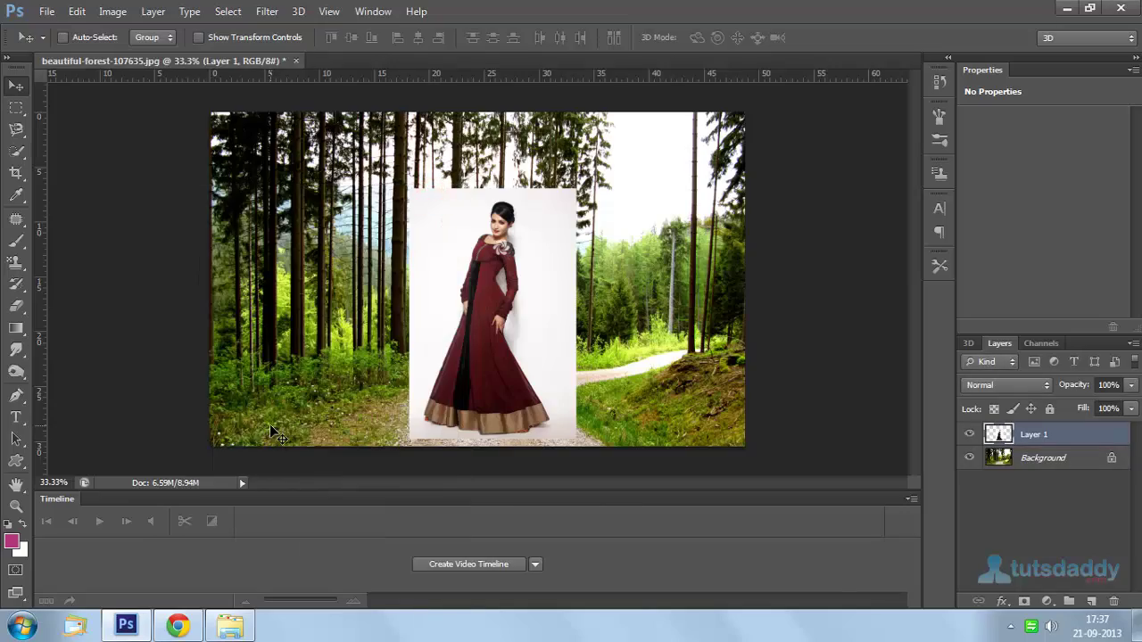
pyautogui.hotkey('ctrl', '+')
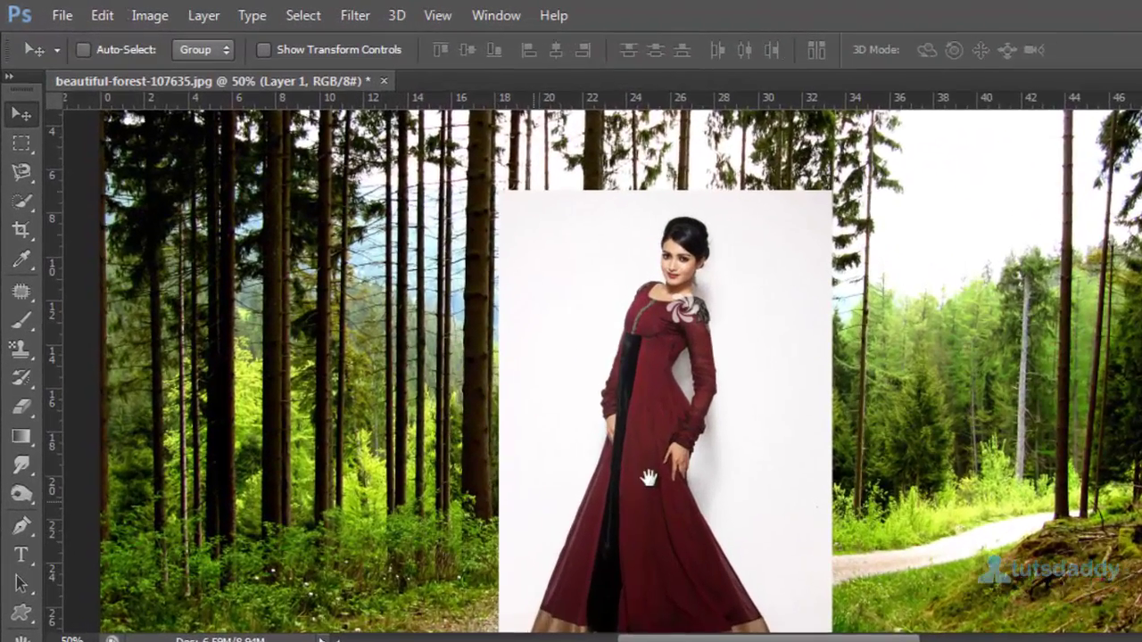
pyautogui.moveTo(487, 361); pyautogui.dragTo(447, 241)
pyautogui.moveTo(596, 319); pyautogui.dragTo(557, 301)
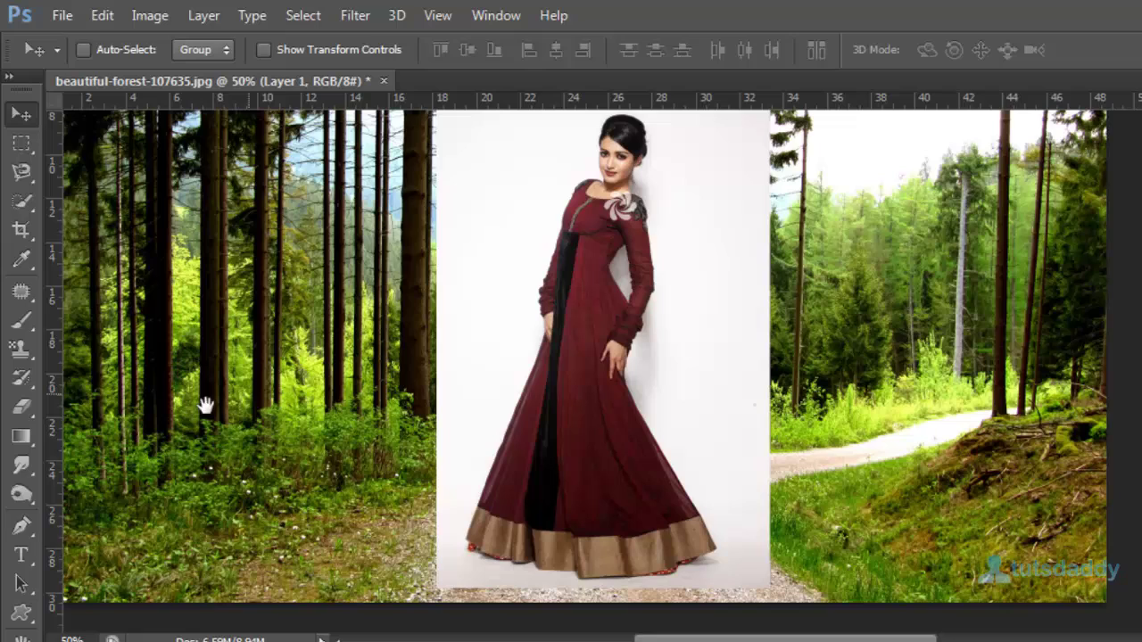
# Set the Pen Tool to Path mode and place anchors beside the model's head, shoulder and arm
pyautogui.click(24, 527)
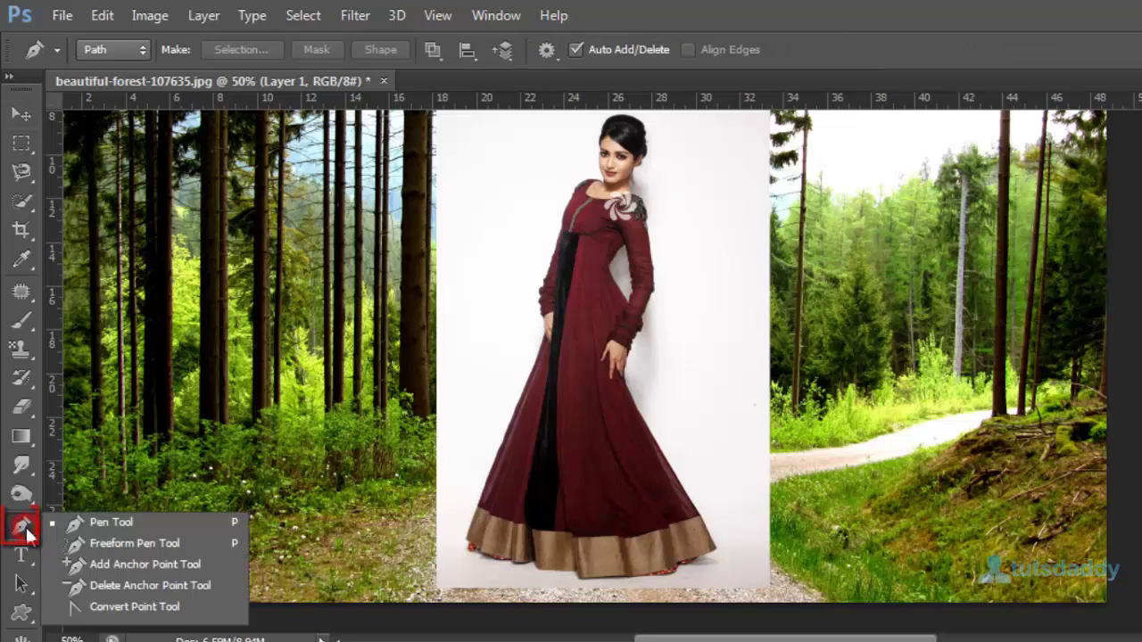
pyautogui.click(110, 522)
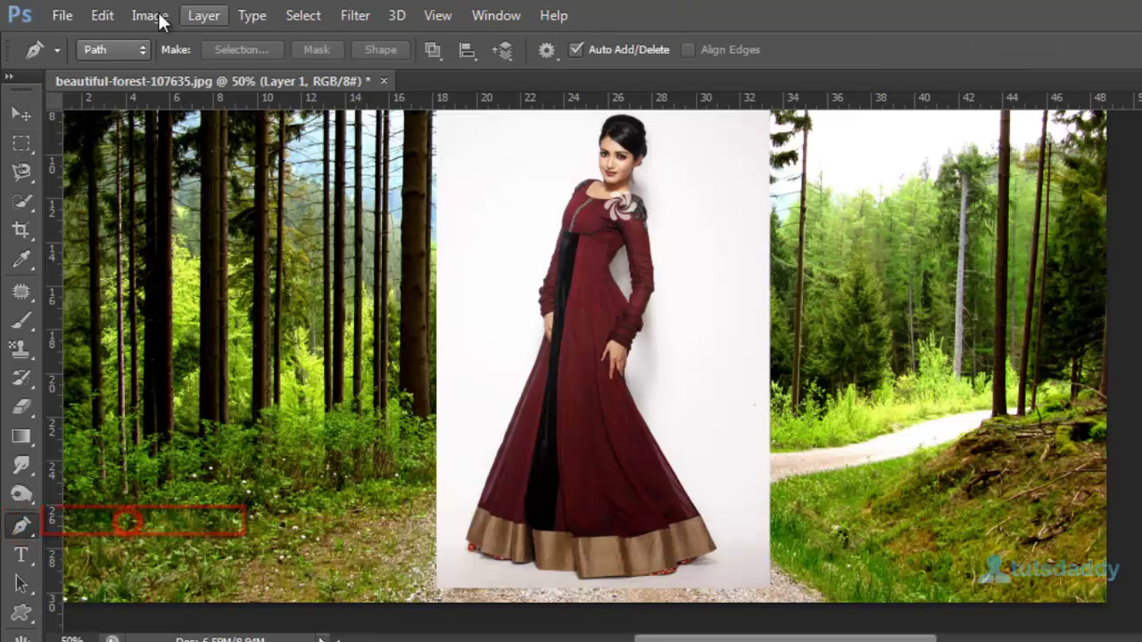
pyautogui.click(116, 52)
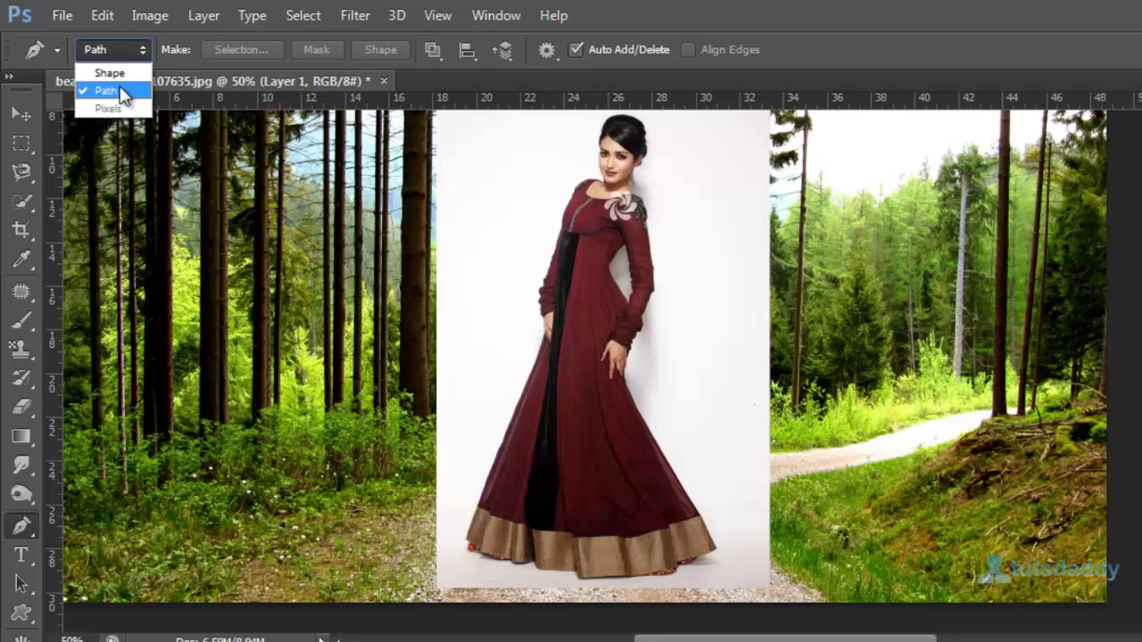
pyautogui.click(120, 91)
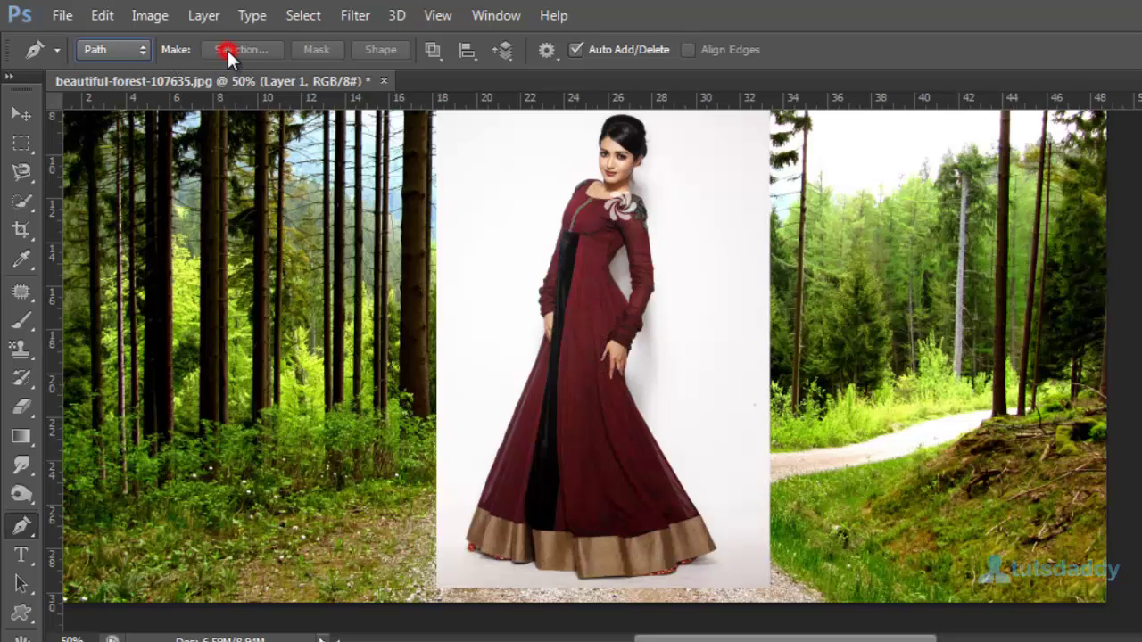
pyautogui.click(498, 152)
pyautogui.click(491, 241)
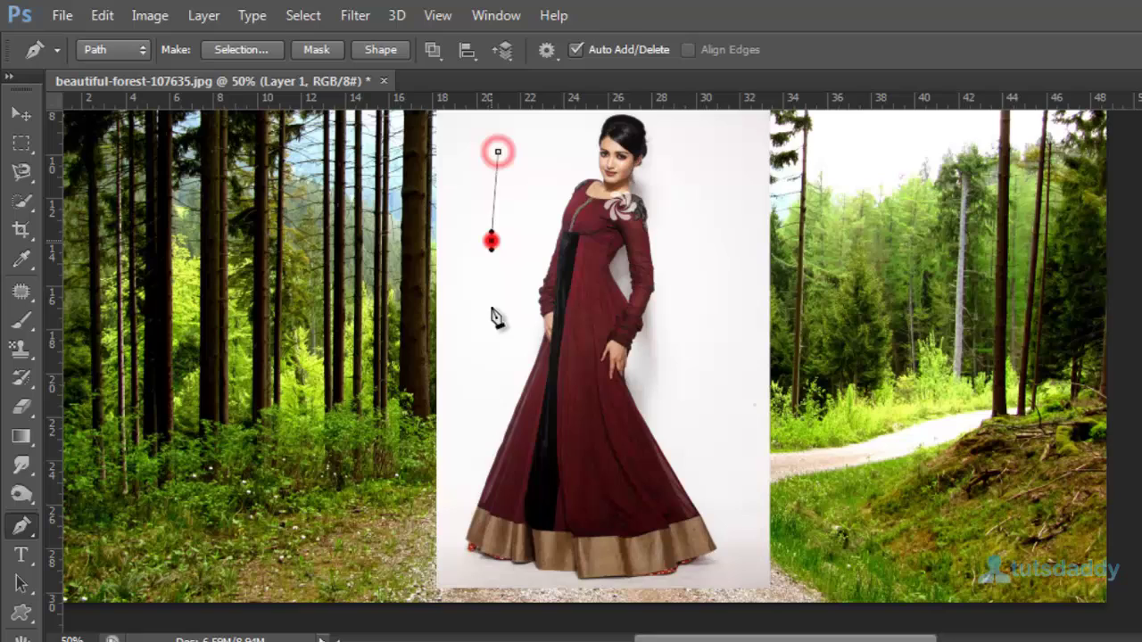
pyautogui.click(503, 327)
pyautogui.click(227, 50)
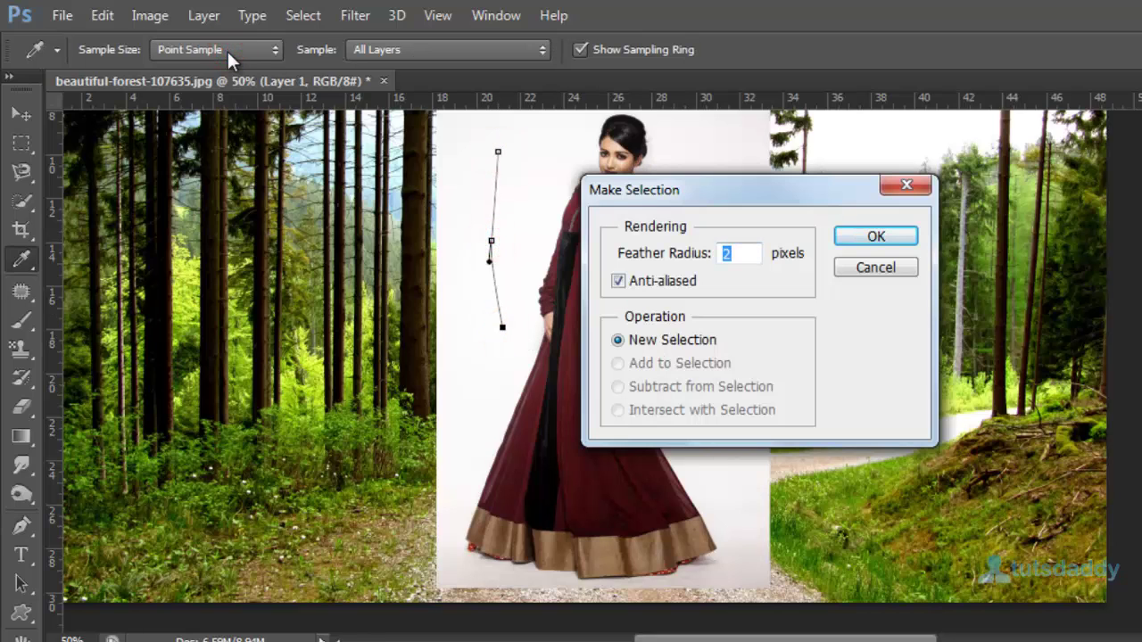
pyautogui.click(877, 266)
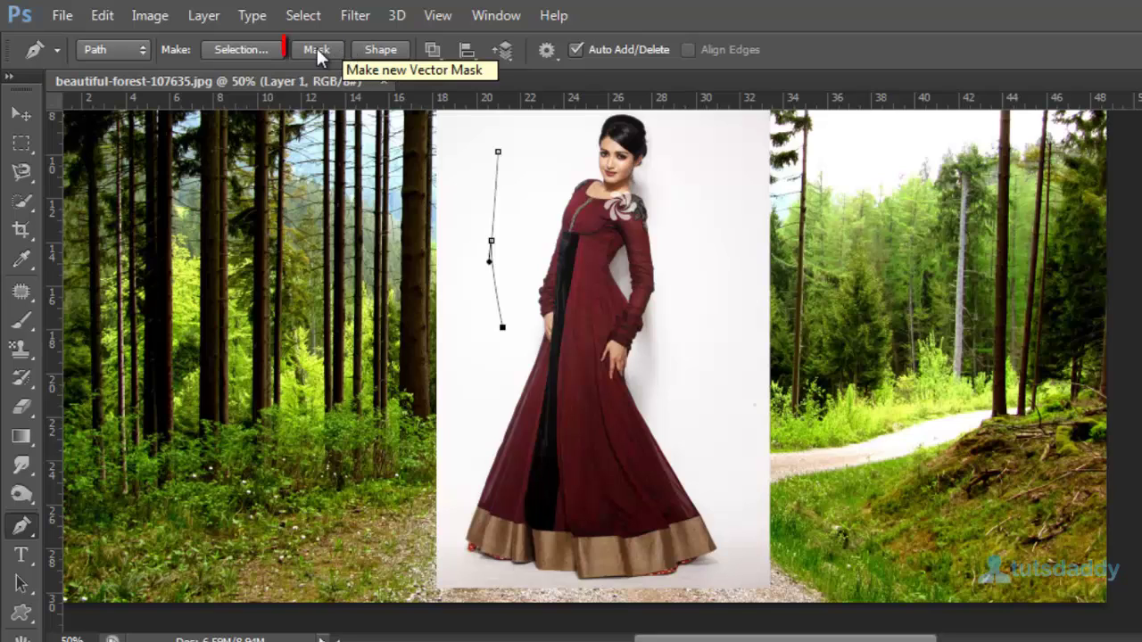
# Close the path around the waist and hip, apply a vector mask, then undo it
pyautogui.click(585, 375)
pyautogui.moveTo(671, 375); pyautogui.dragTo(699, 354)
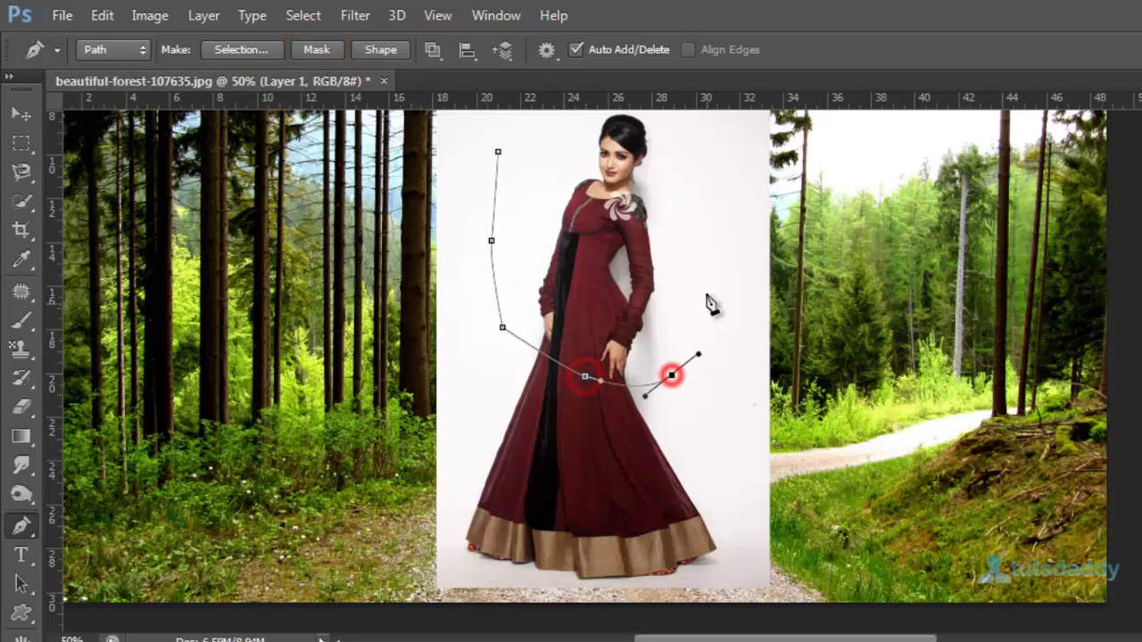
pyautogui.click(704, 283)
pyautogui.click(497, 152)
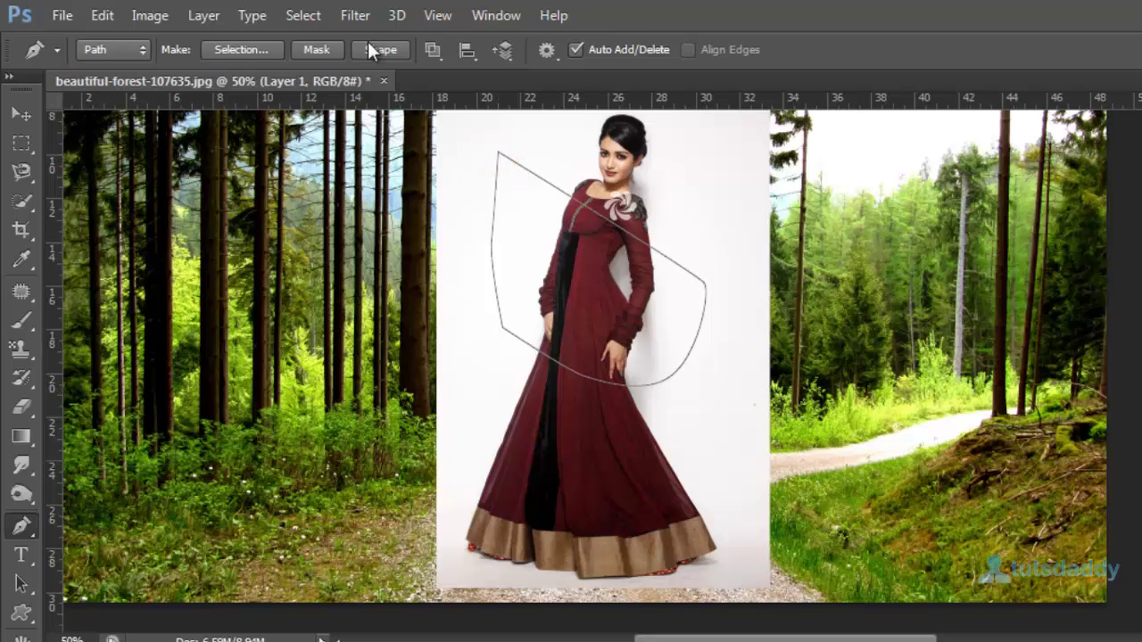
pyautogui.click(317, 49)
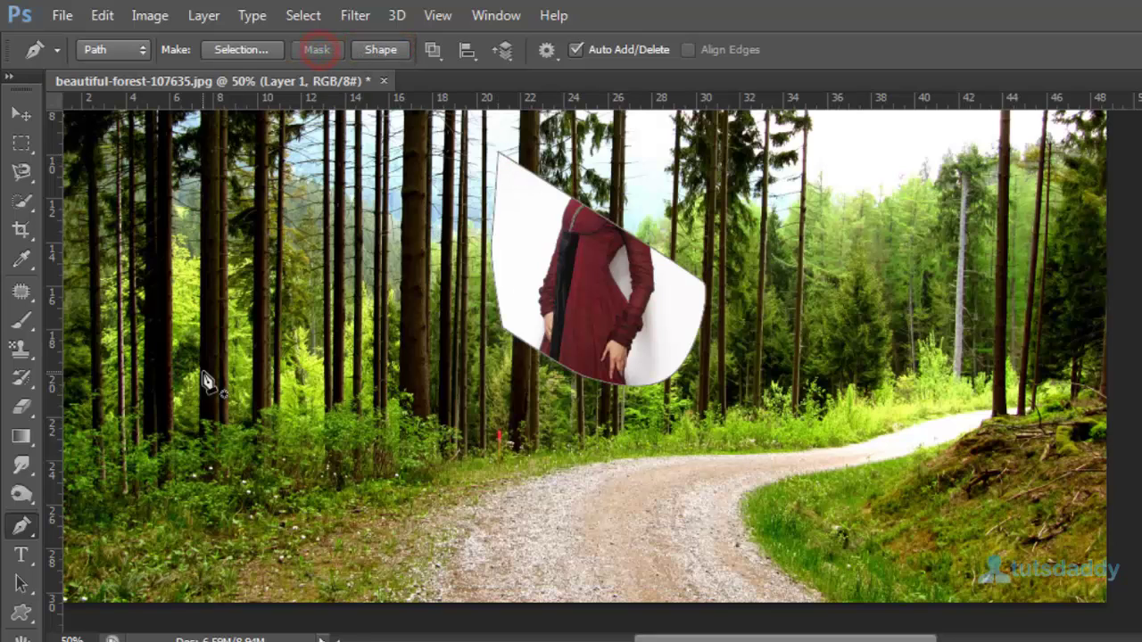
pyautogui.hotkey('ctrl', 'z')
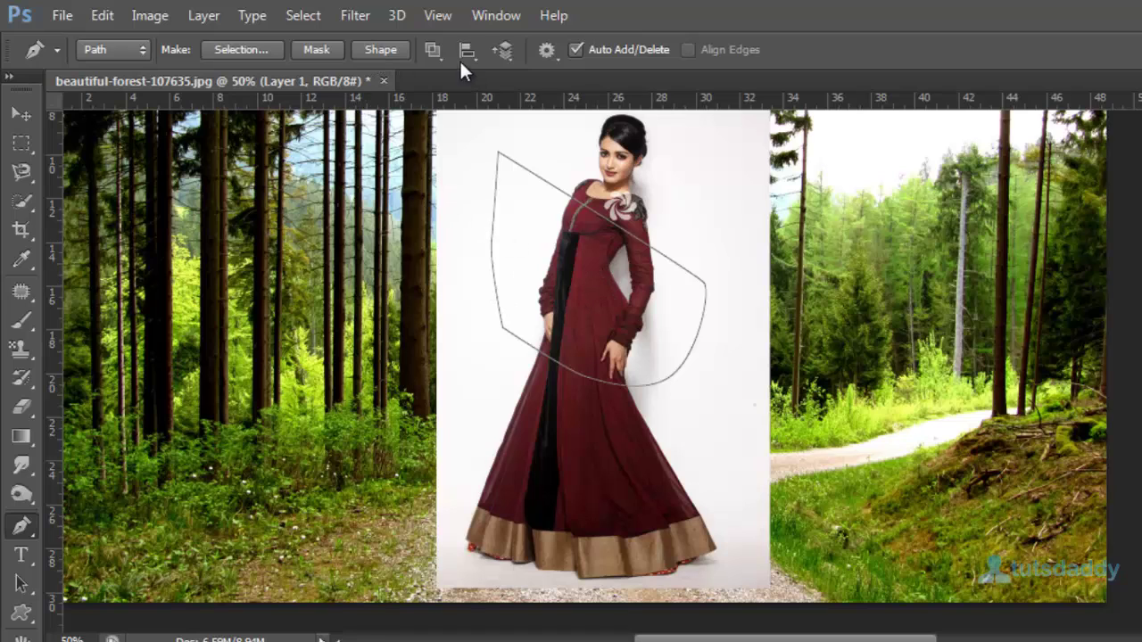
# Look through the path operations and path alignment dropdowns without changing anything
pyautogui.click(437, 49)
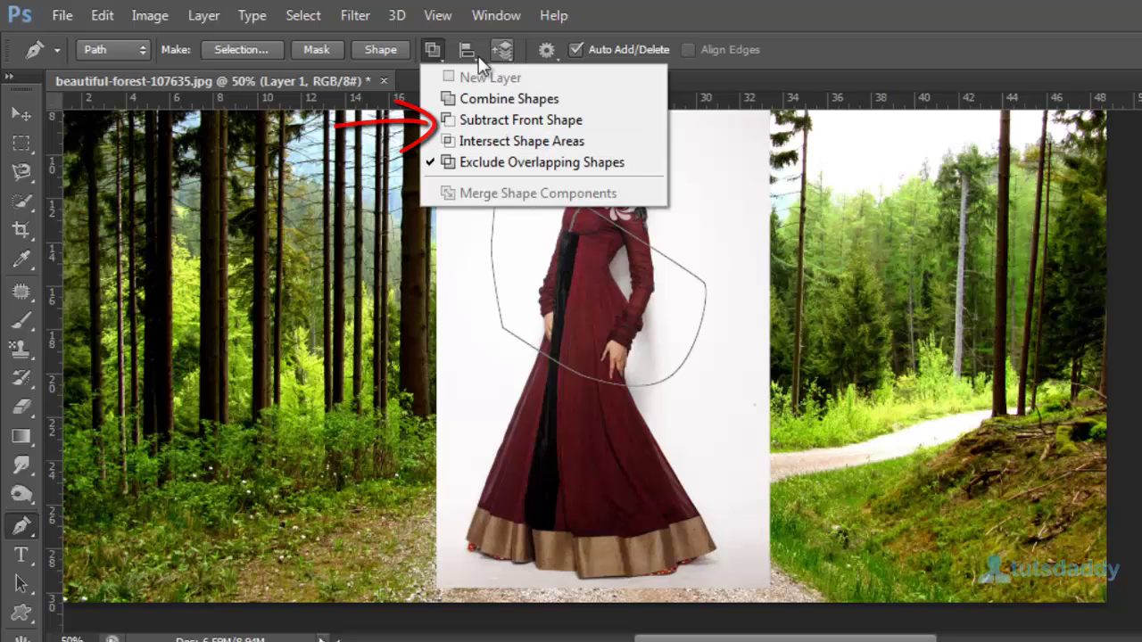
pyautogui.click(475, 54)
pyautogui.click(472, 50)
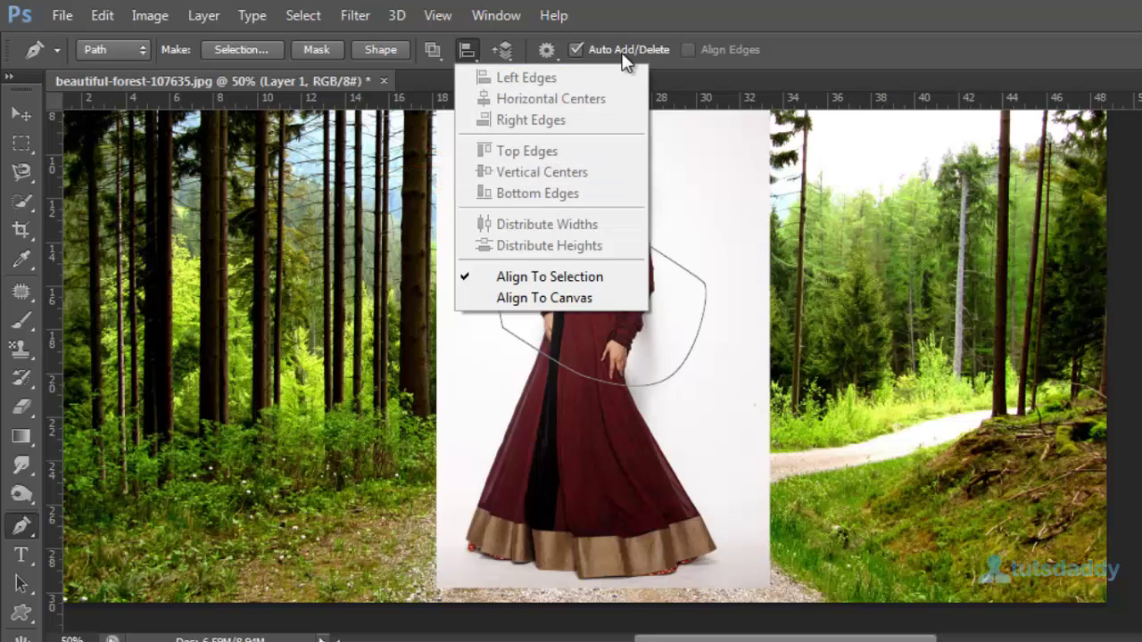
pyautogui.click(814, 59)
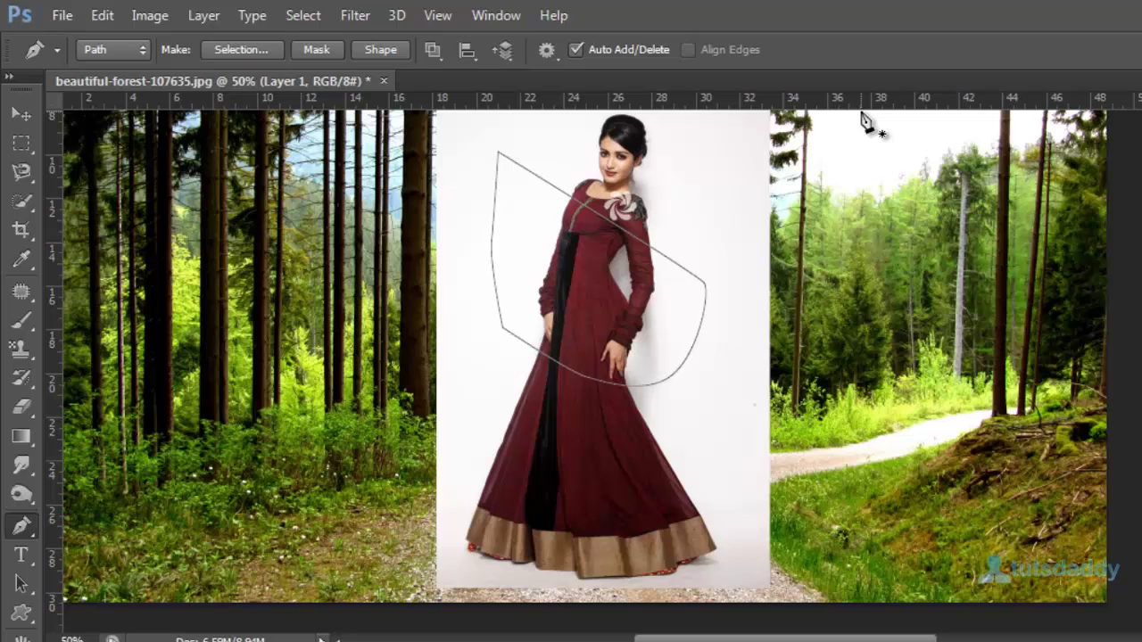
# Discard the trial path and switch to the Freeform Pen Tool
pyautogui.hotkey('ctrl', 'Return')
pyautogui.hotkey('ctrl', 'd')
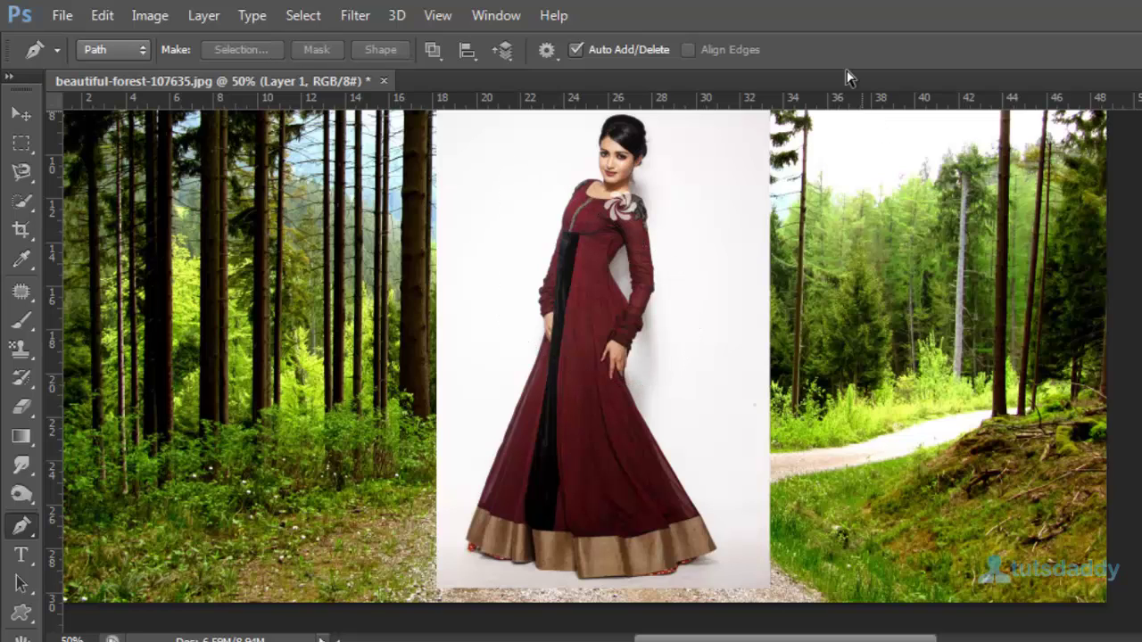
pyautogui.click(21, 525)
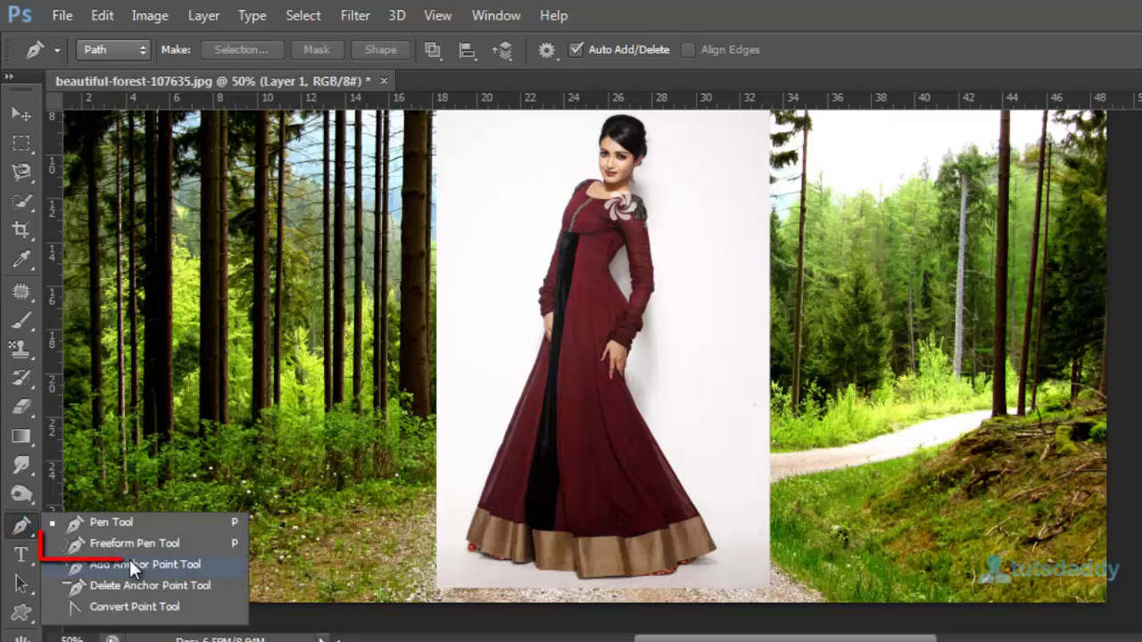
pyautogui.click(132, 552)
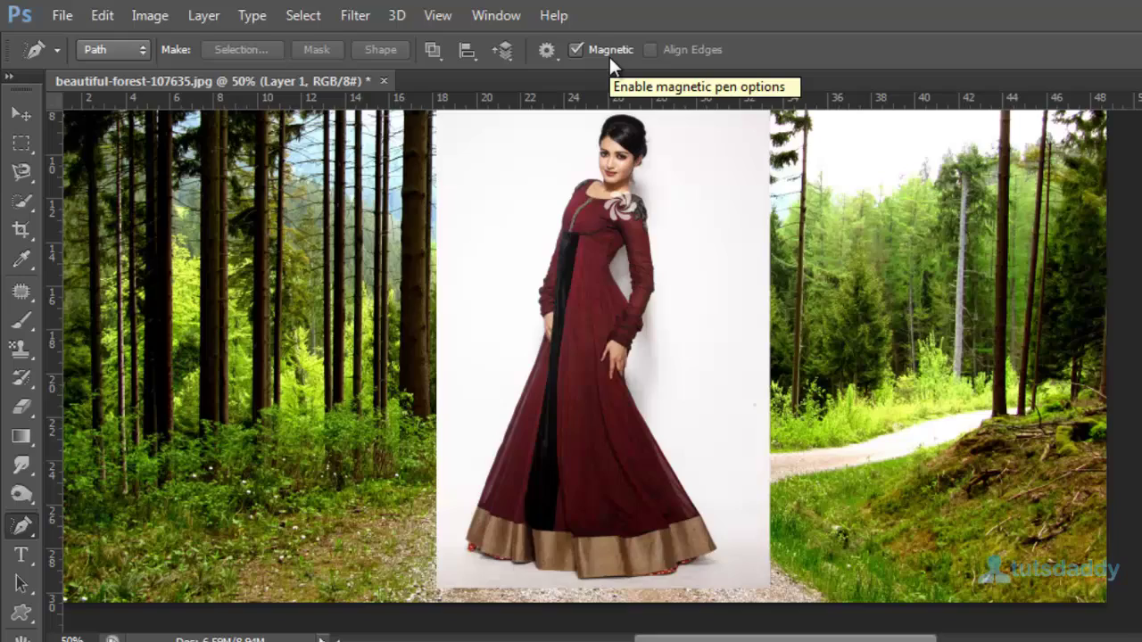
# Hide the panels, switch to full-screen mode and zoom in on the model
pyautogui.hotkey('ctrl', '+')
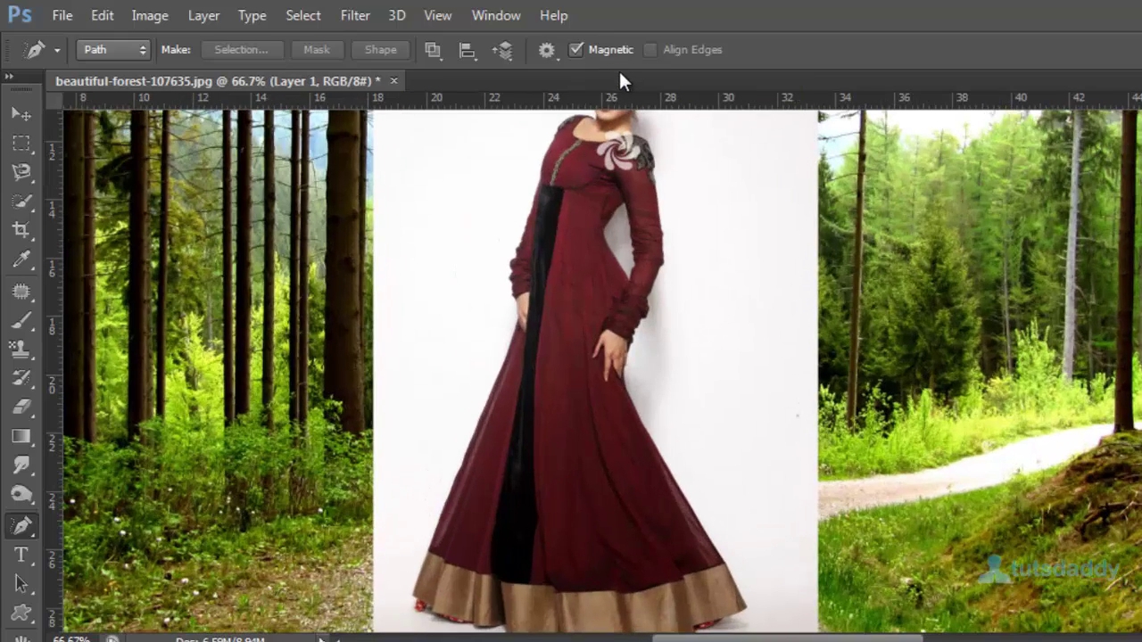
pyautogui.press('Tab')
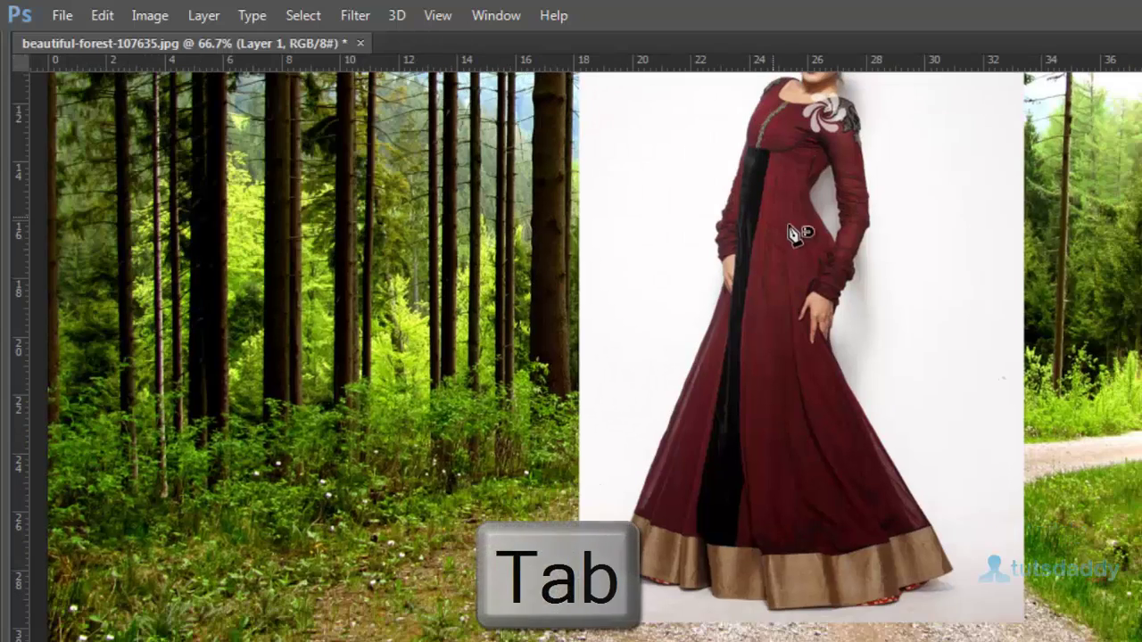
pyautogui.press('f')
pyautogui.press('f')
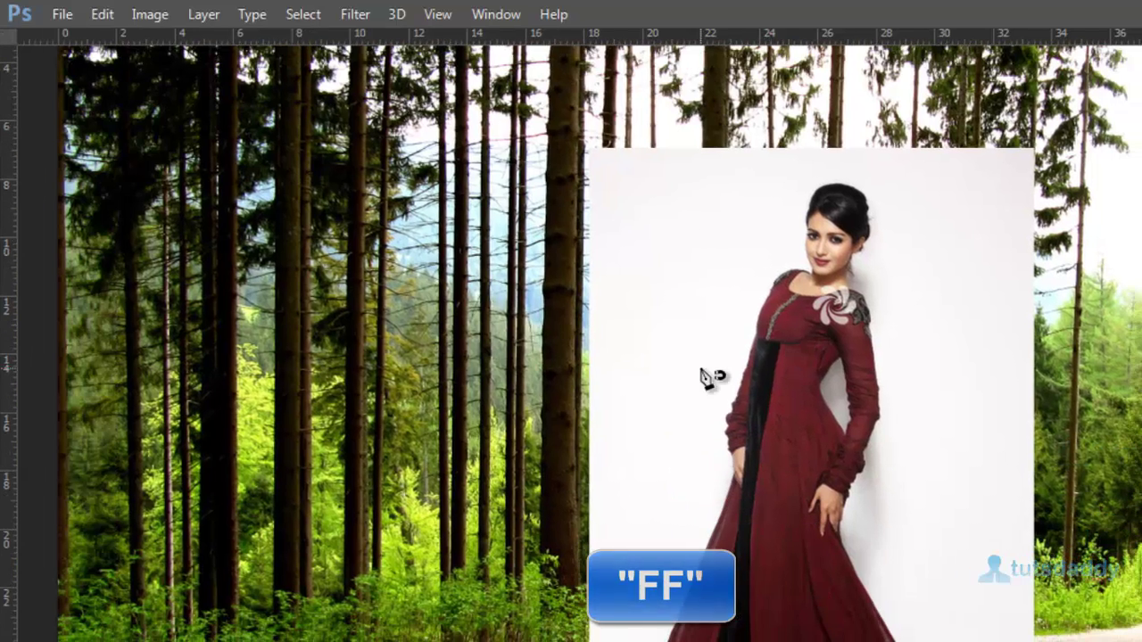
pyautogui.hotkey('ctrl', '+')
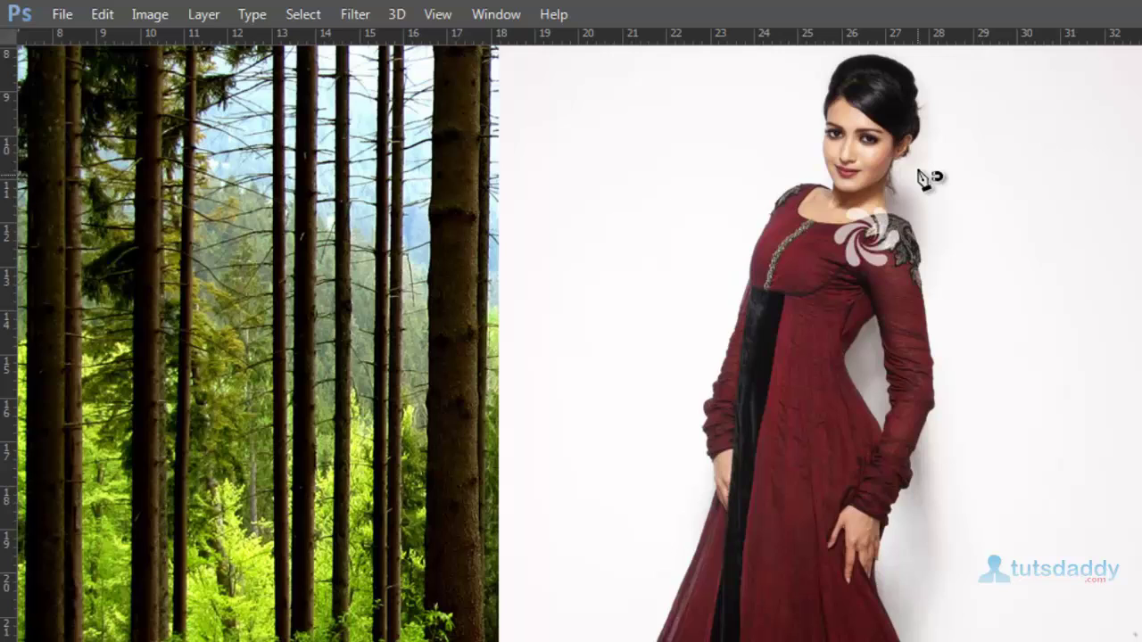
# Start the outline at the top of the head and trace down the hair, shoulder and arm
pyautogui.moveTo(897, 108); pyautogui.dragTo(803, 223)
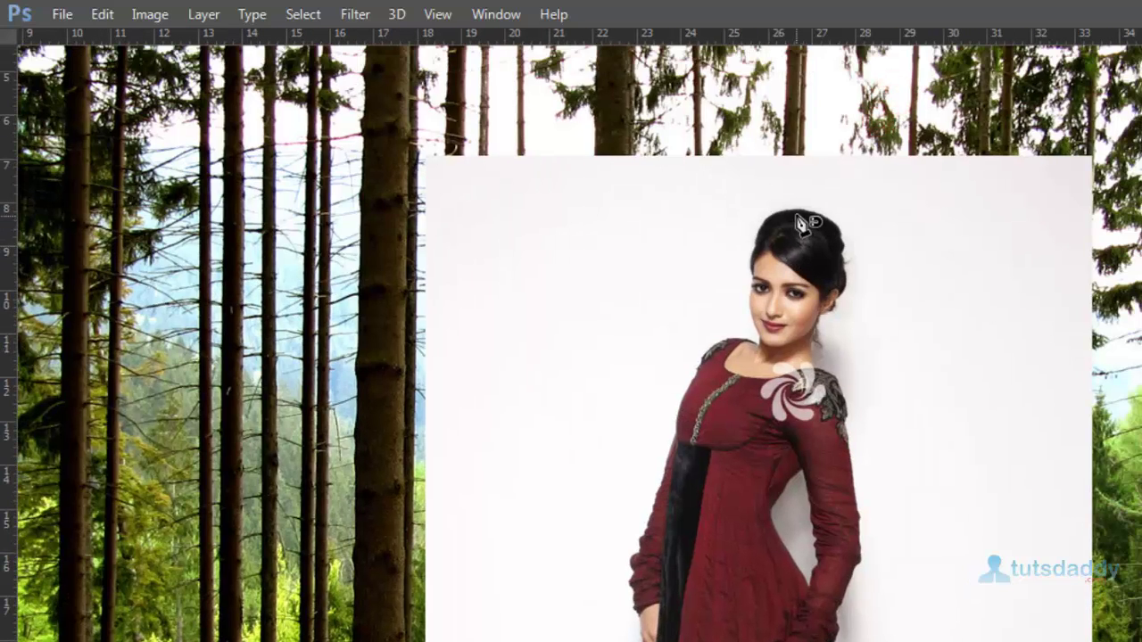
pyautogui.click(795, 211)
pyautogui.click(844, 247)
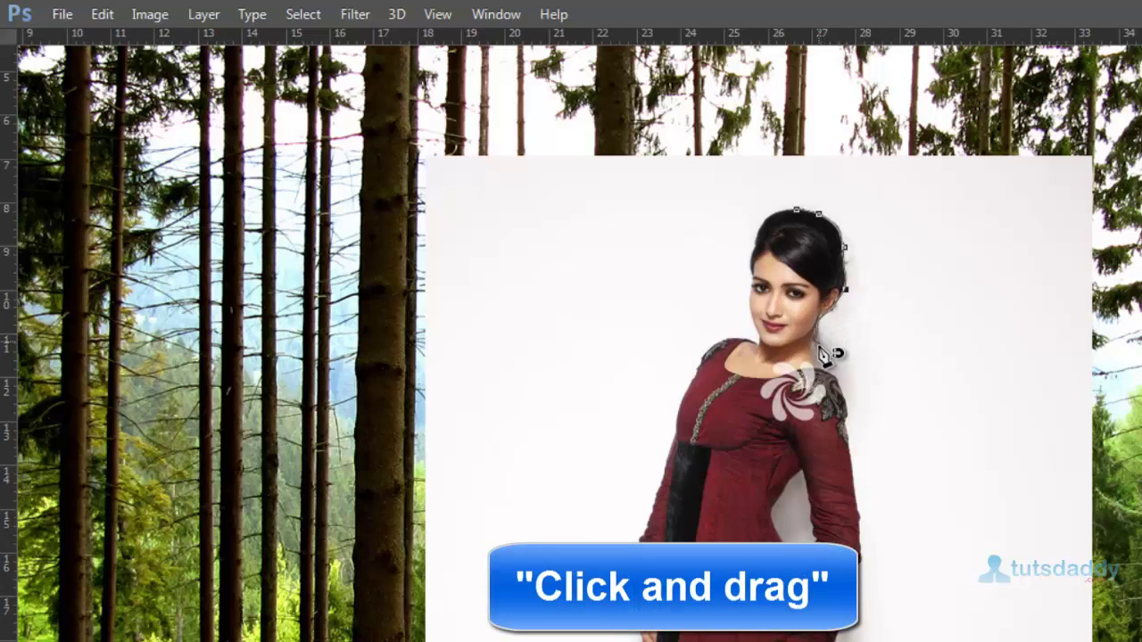
pyautogui.moveTo(844, 288); pyautogui.dragTo(820, 364)
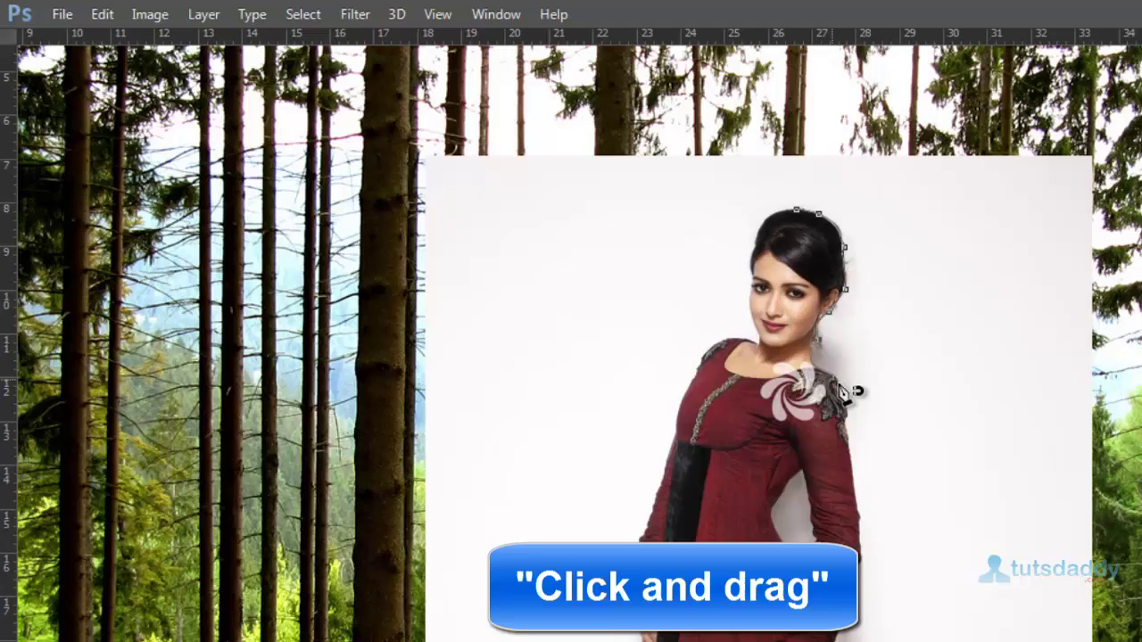
pyautogui.click(847, 419)
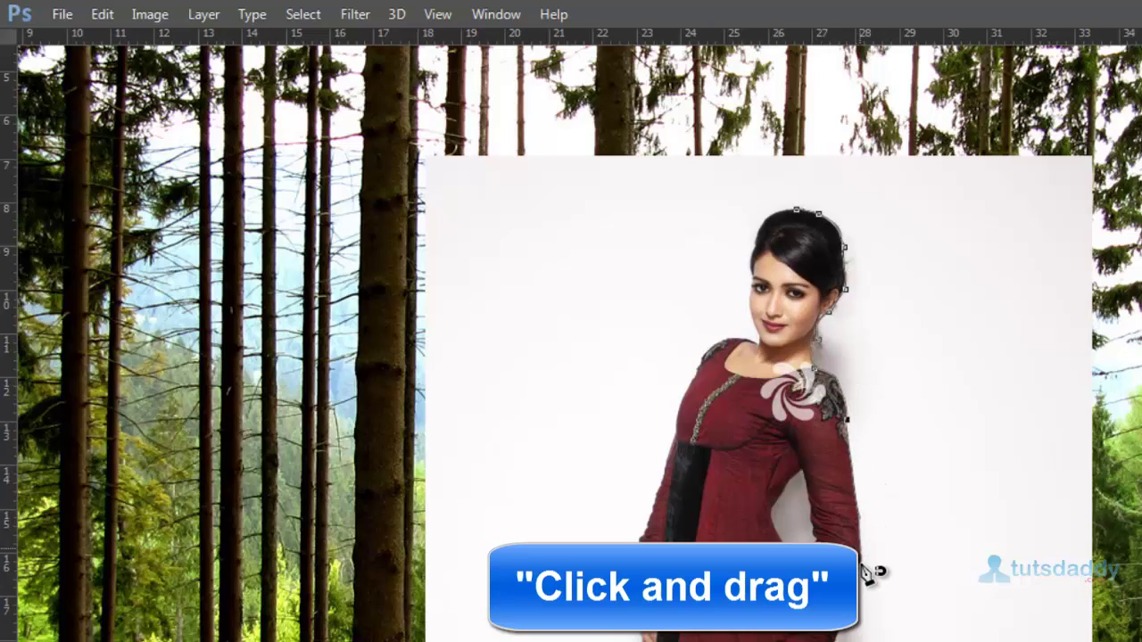
pyautogui.click(860, 534)
pyautogui.click(840, 604)
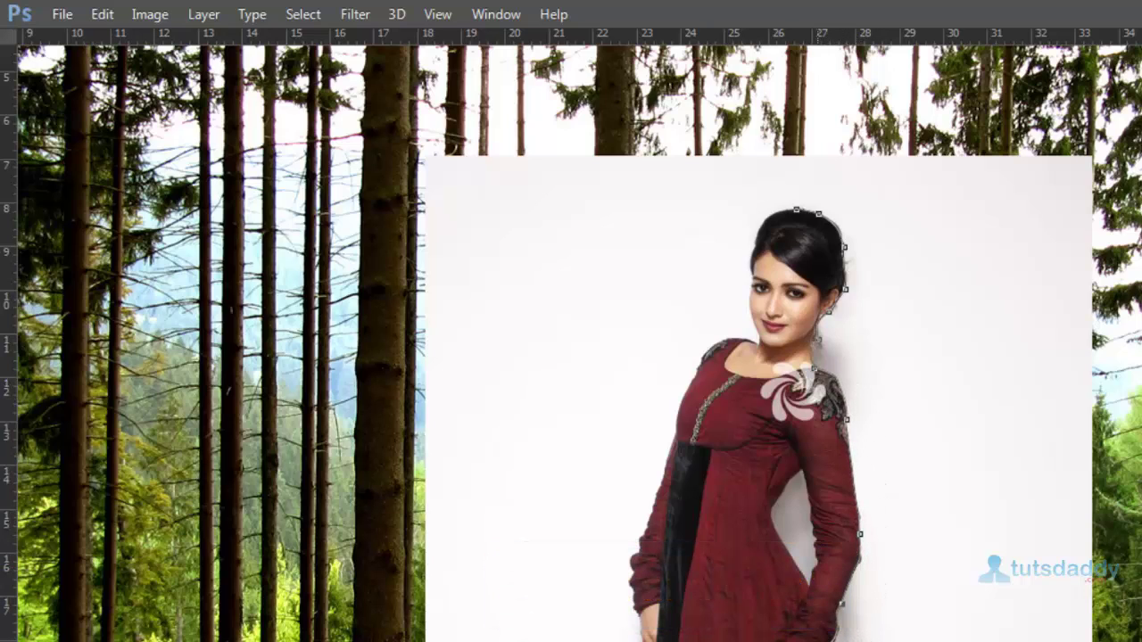
# Continue the path along the dress edge and hem, then close it at the starting anchor
pyautogui.scroll(-5, 745, 334)
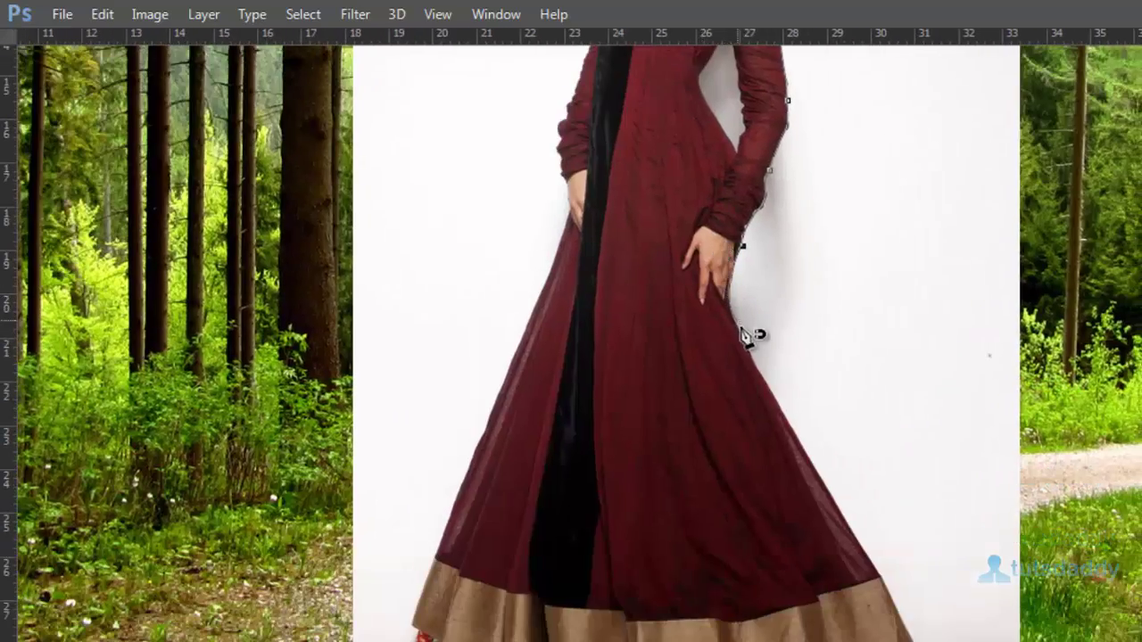
pyautogui.click(737, 321)
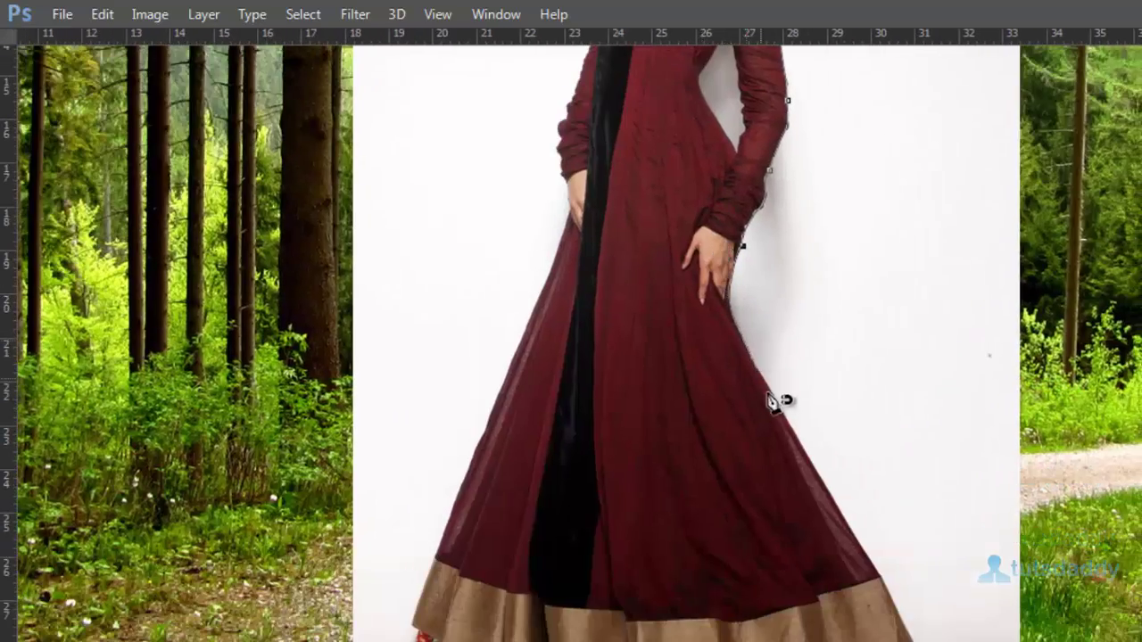
pyautogui.click(773, 396)
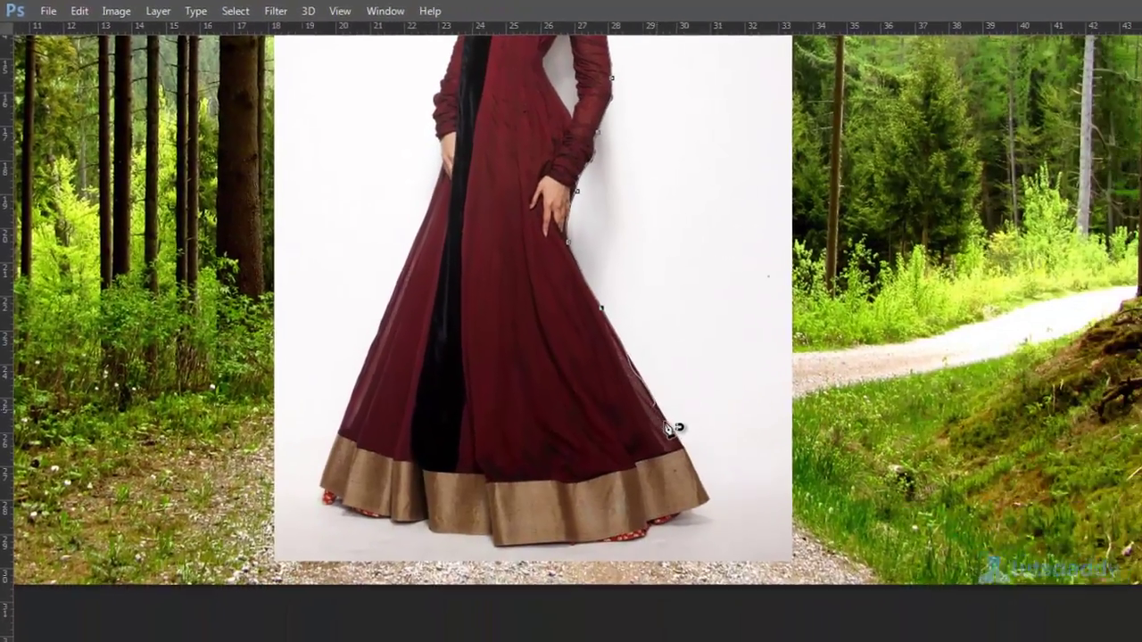
pyautogui.click(653, 396)
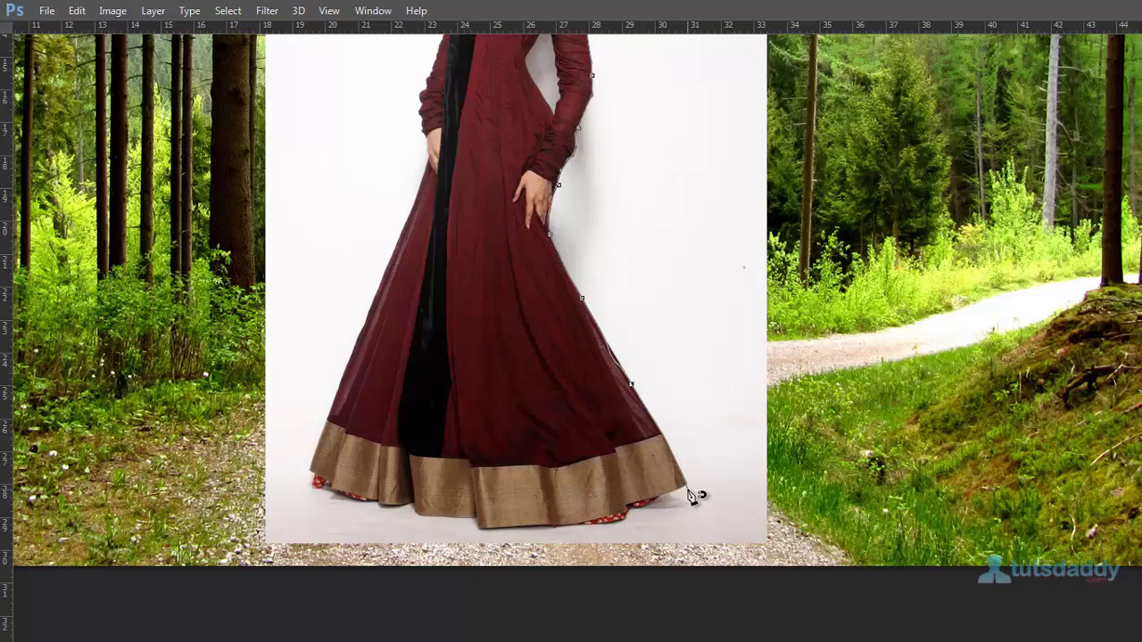
pyautogui.click(685, 489)
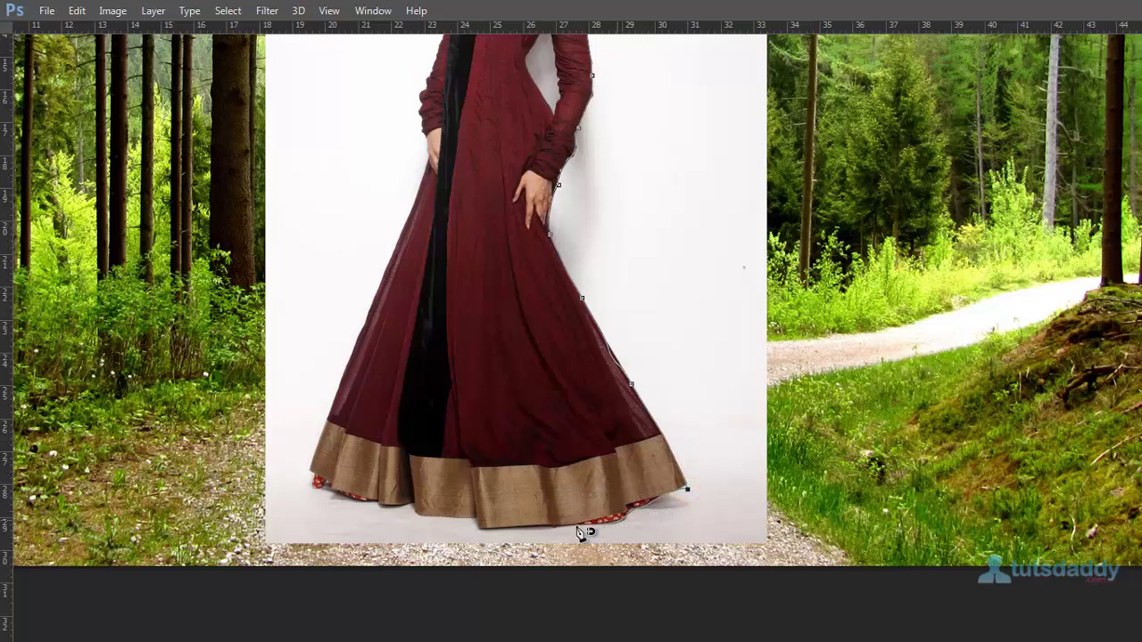
pyautogui.click(514, 526)
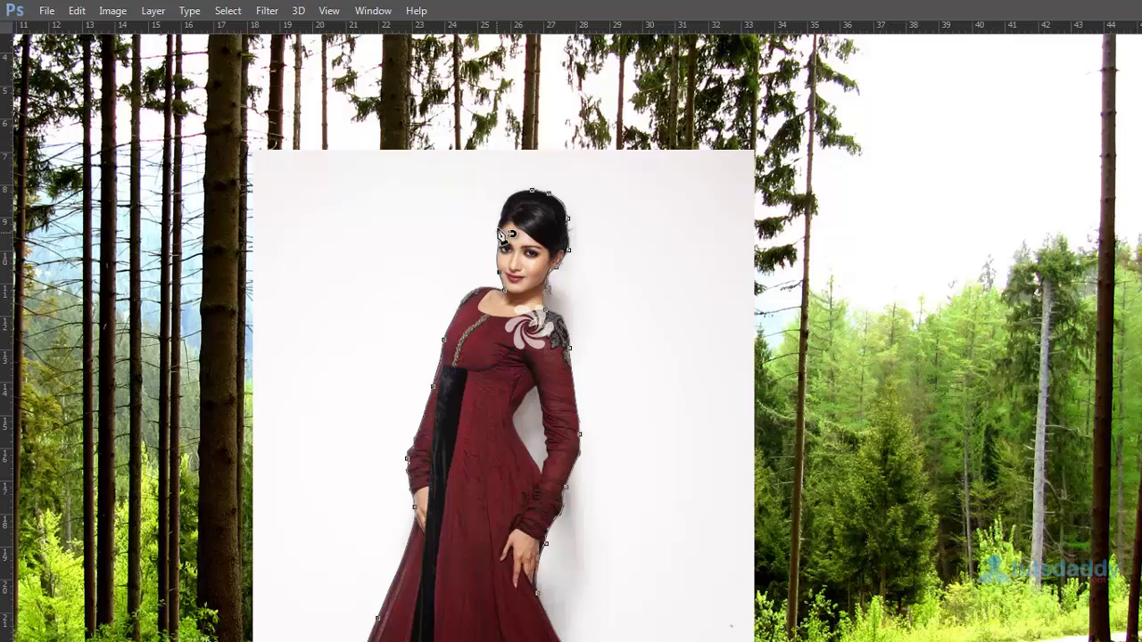
pyautogui.click(532, 194)
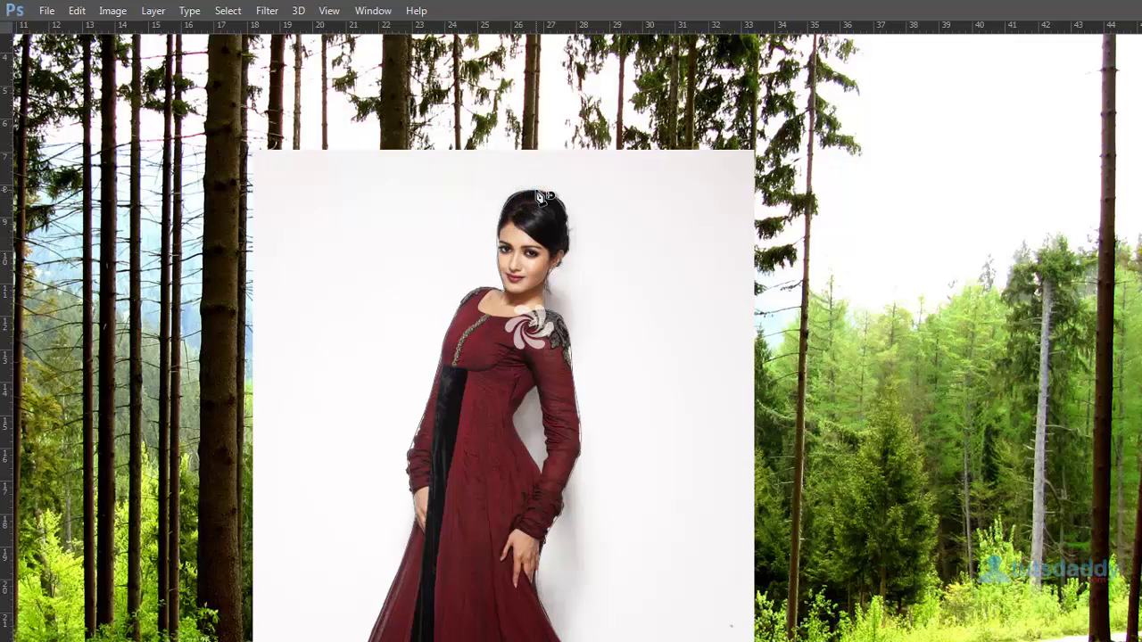
pyautogui.scroll(5, 486, 287)
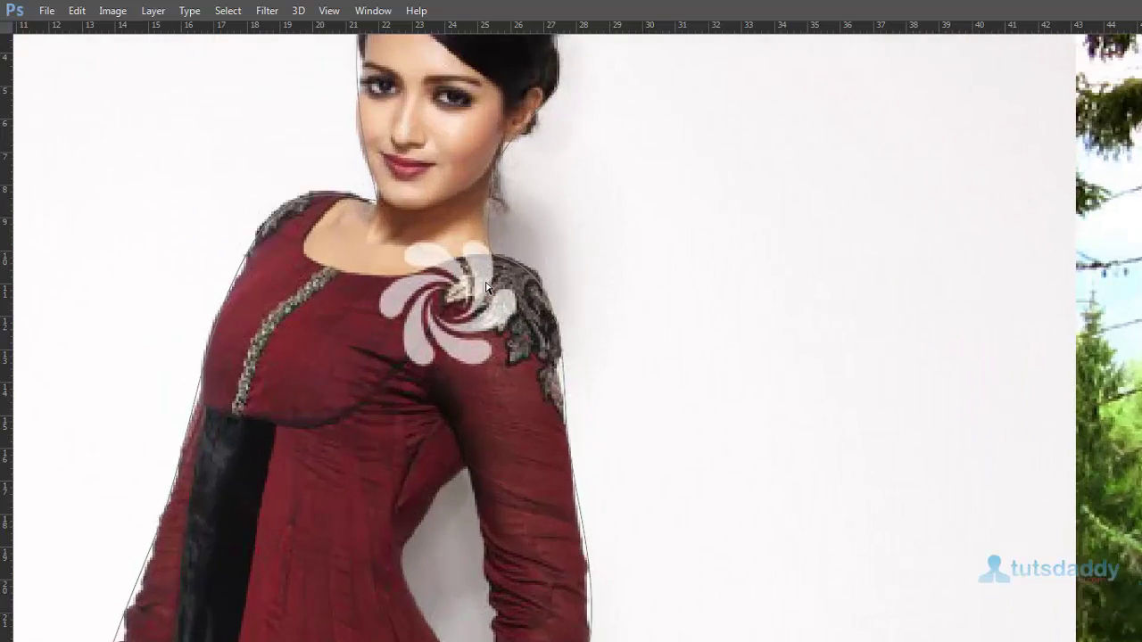
pyautogui.scroll(-2, 577, 294)
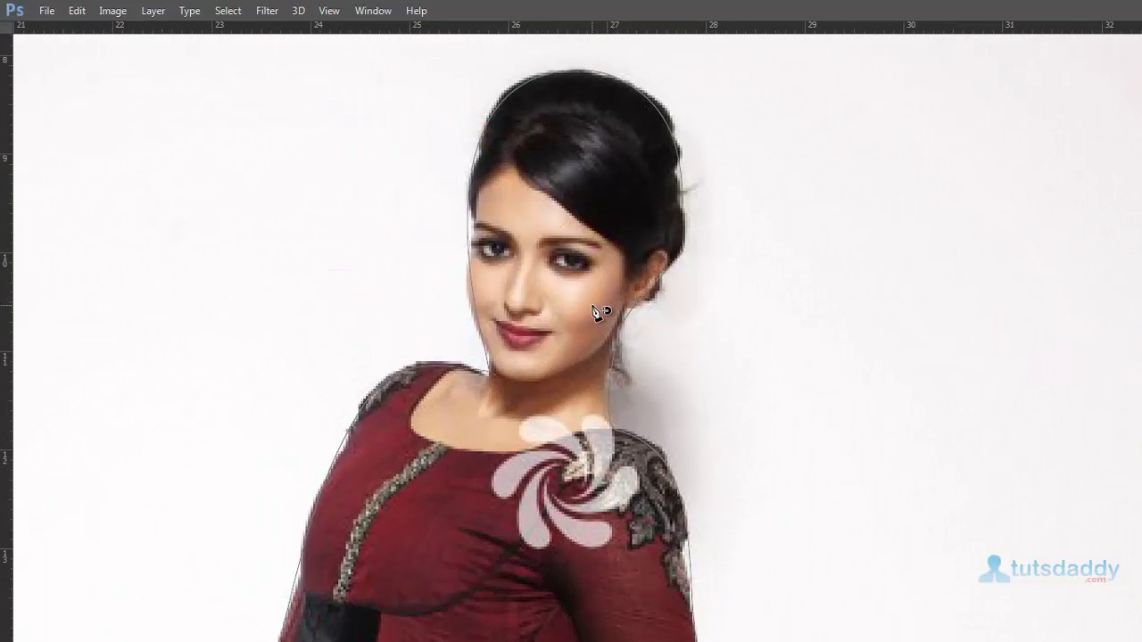
# With the Add Anchor Point Tool, add and bend points so the path hugs the hair and face
pyautogui.press('Tab')
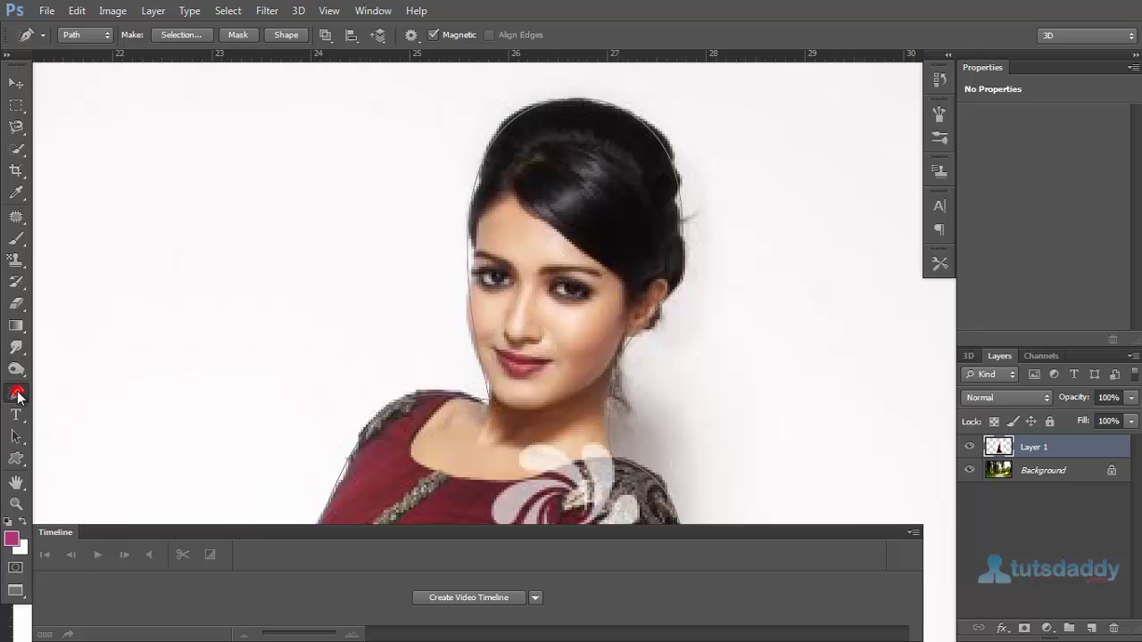
pyautogui.click(17, 396)
pyautogui.click(90, 420)
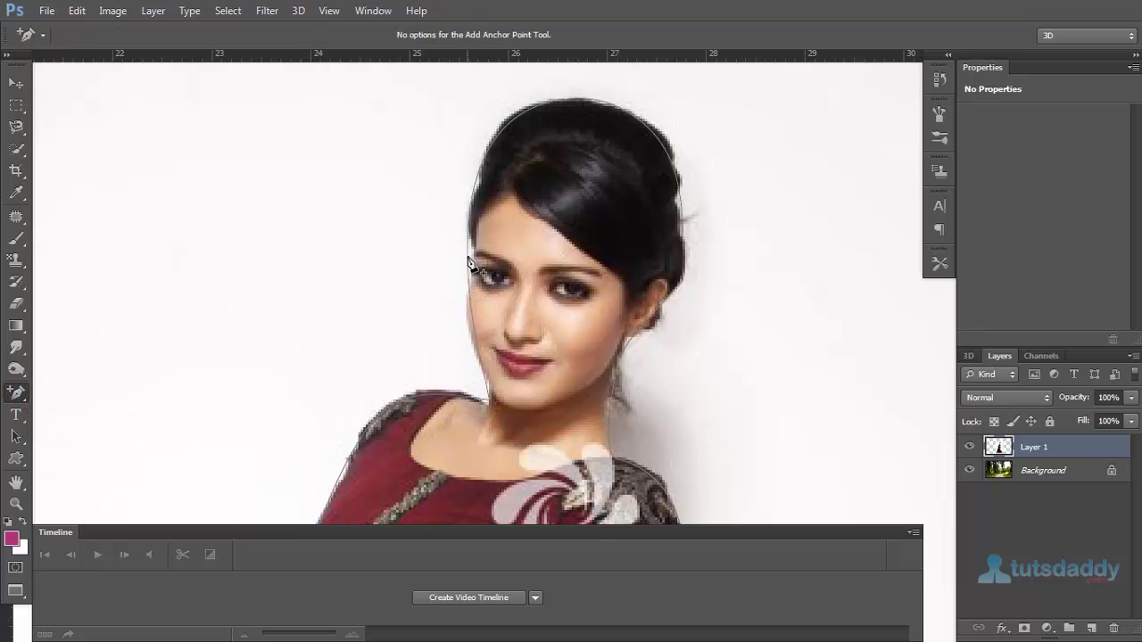
pyautogui.click(467, 255)
pyautogui.moveTo(467, 188); pyautogui.dragTo(478, 188)
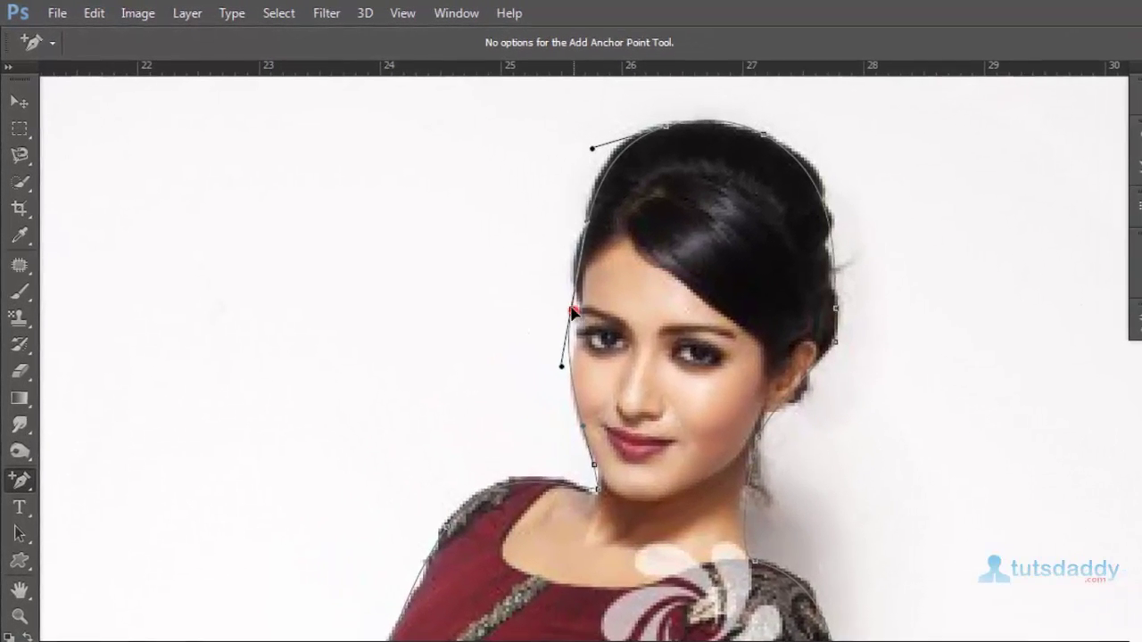
pyautogui.moveTo(520, 290); pyautogui.dragTo(521, 247)
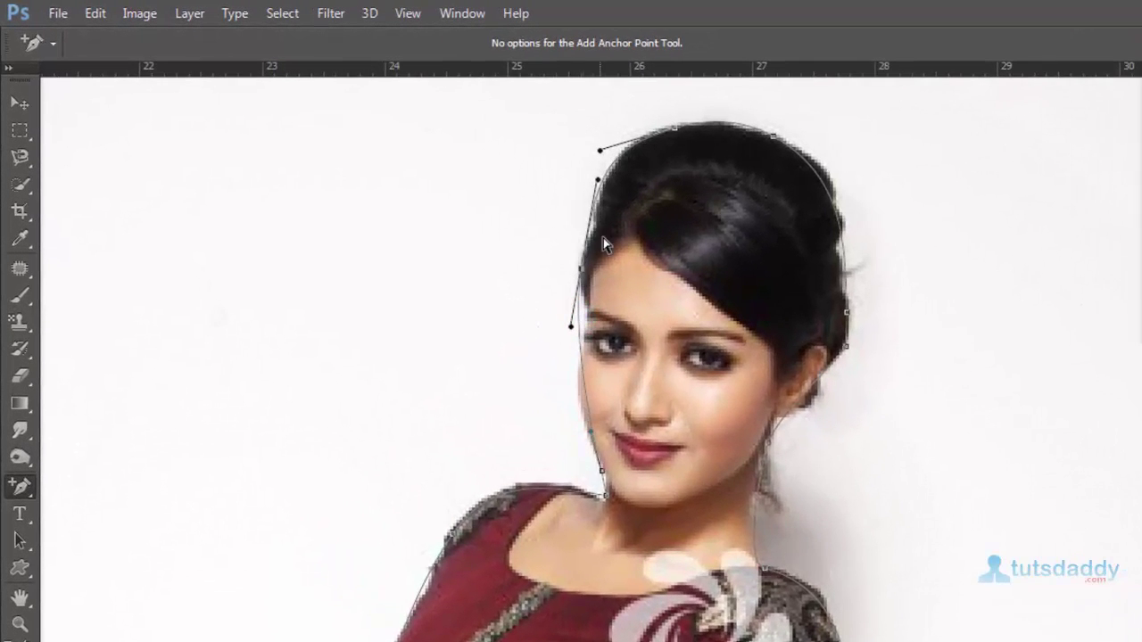
pyautogui.moveTo(598, 184); pyautogui.dragTo(598, 225)
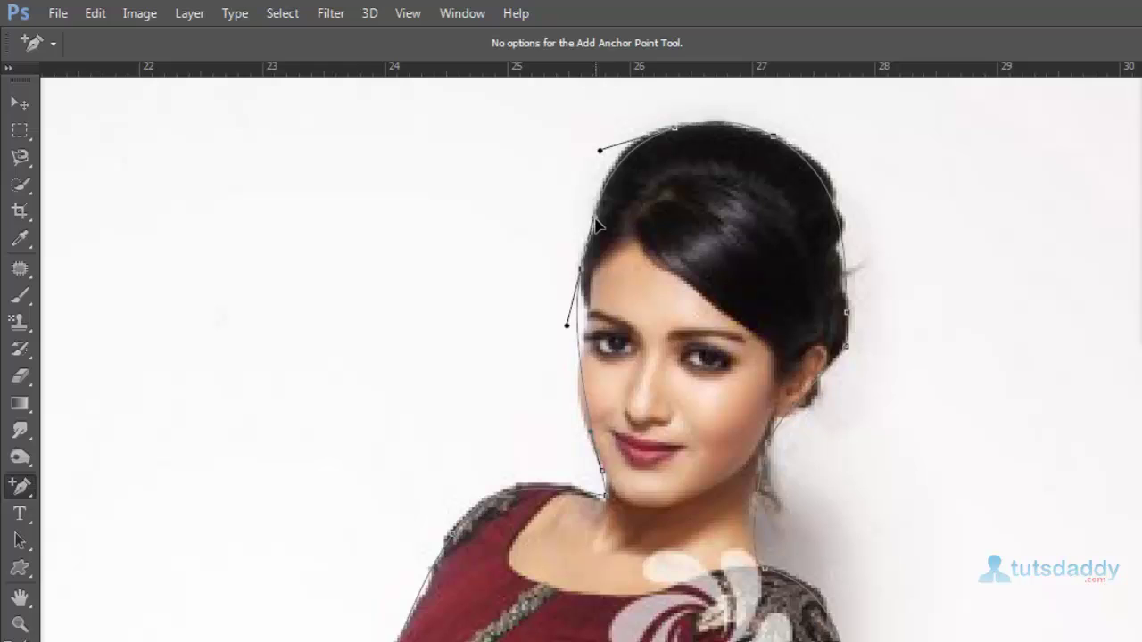
pyautogui.click(577, 312)
pyautogui.moveTo(578, 318); pyautogui.dragTo(582, 317)
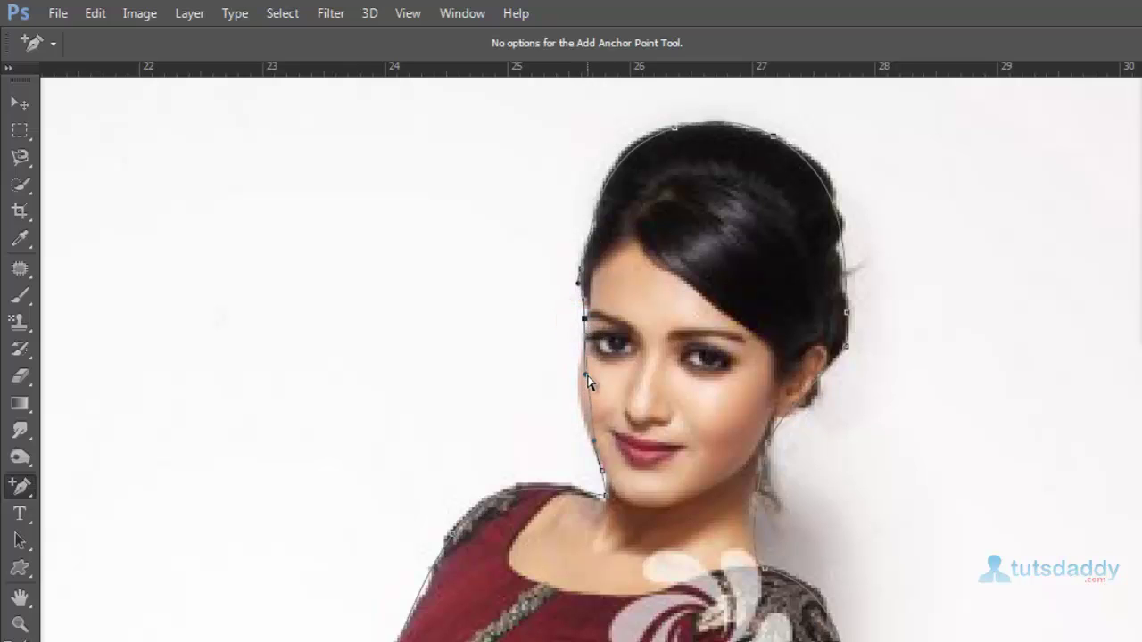
pyautogui.moveTo(586, 381); pyautogui.dragTo(573, 384)
# Add and bend anchor points along the shoulder, forearm, lower sleeve and cuff
pyautogui.moveTo(757, 500); pyautogui.dragTo(732, 258)
pyautogui.moveTo(636, 615); pyautogui.dragTo(700, 321)
pyautogui.moveTo(794, 447); pyautogui.dragTo(820, 406)
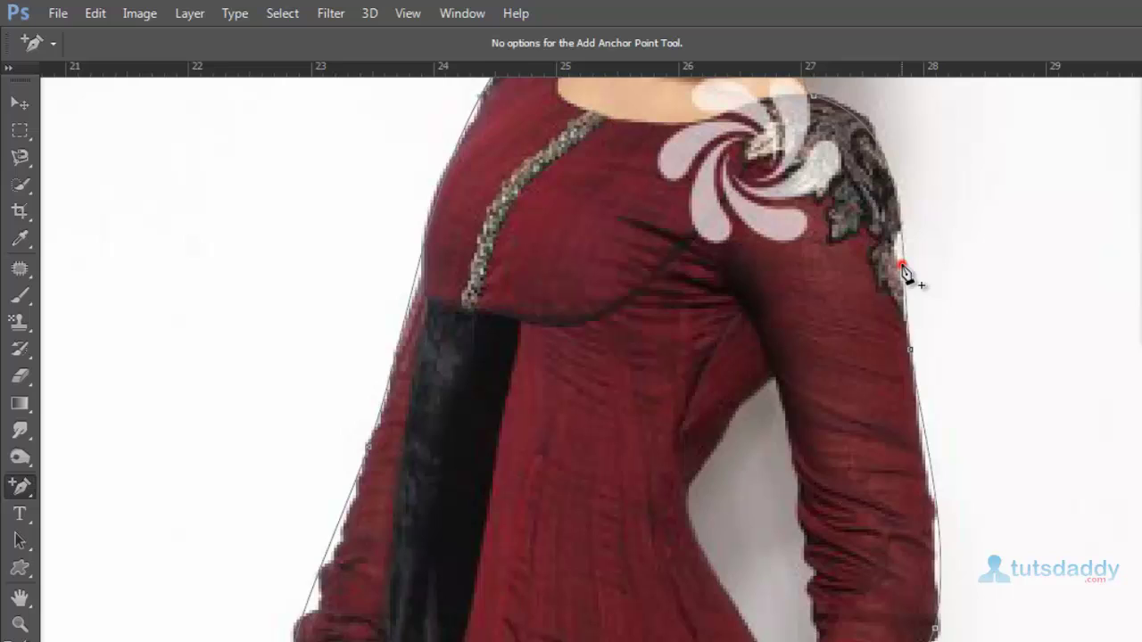
pyautogui.moveTo(908, 268)
pyautogui.mouseDown()
pyautogui.moveTo(904, 255)
pyautogui.moveTo(899, 268)
pyautogui.mouseUp()
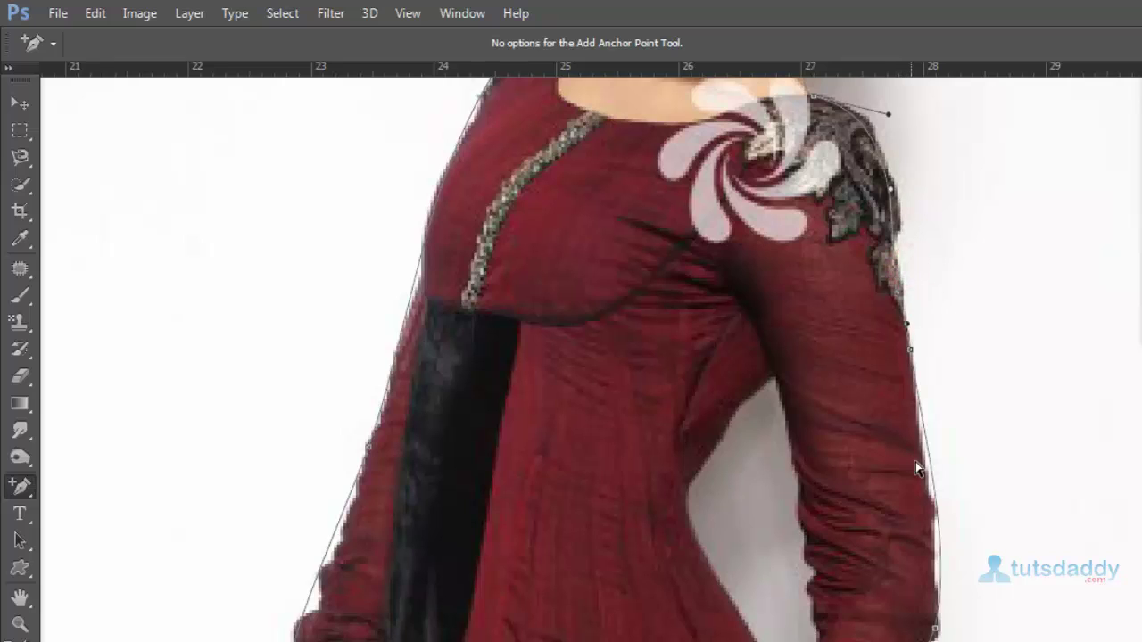
pyautogui.moveTo(929, 468); pyautogui.dragTo(924, 469)
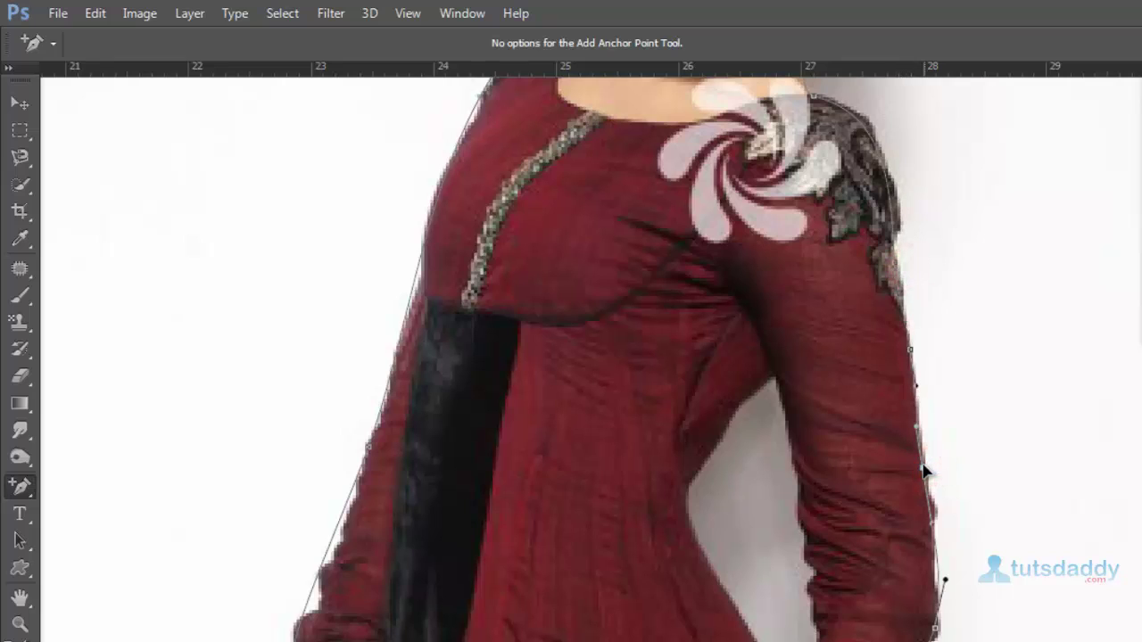
pyautogui.moveTo(938, 567); pyautogui.dragTo(932, 584)
pyautogui.moveTo(884, 556); pyautogui.dragTo(877, 357)
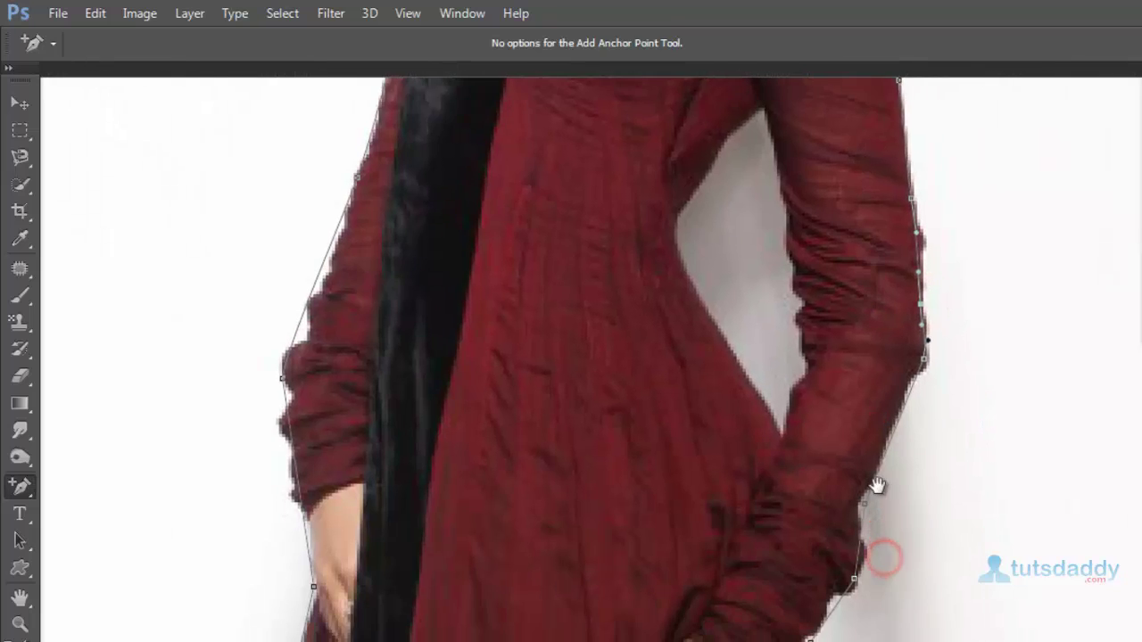
pyautogui.moveTo(874, 476); pyautogui.dragTo(891, 304)
pyautogui.moveTo(843, 438); pyautogui.dragTo(887, 294)
pyautogui.click(885, 269)
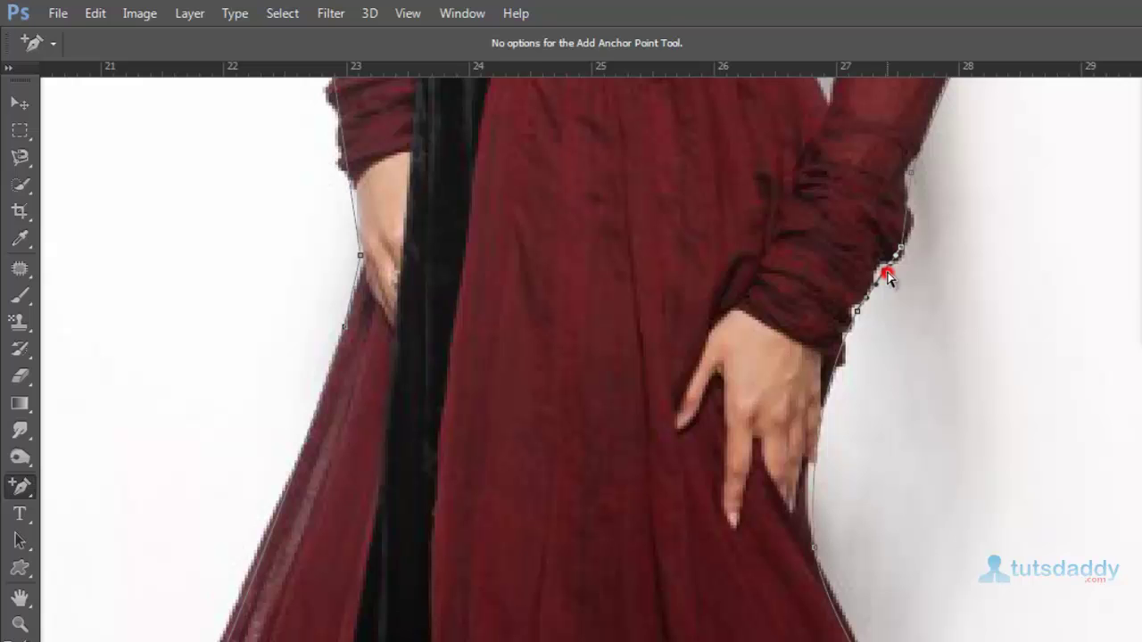
# Add a curved anchor on the skirt hem and bend the path to follow the sleeve edge
pyautogui.moveTo(834, 589); pyautogui.dragTo(903, 342)
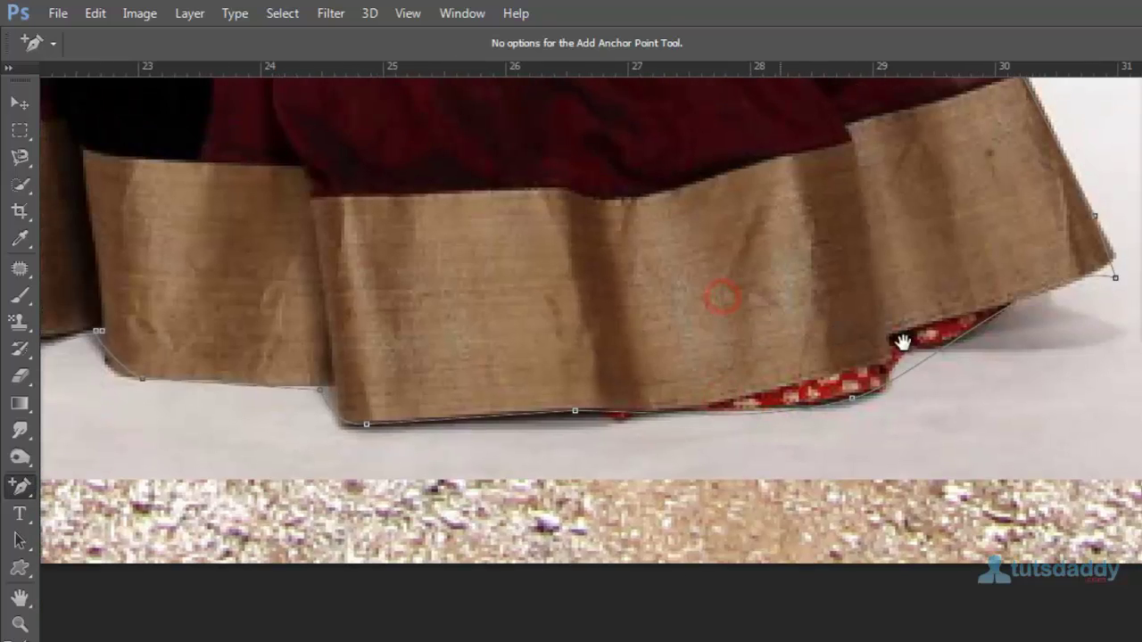
pyautogui.click(931, 357)
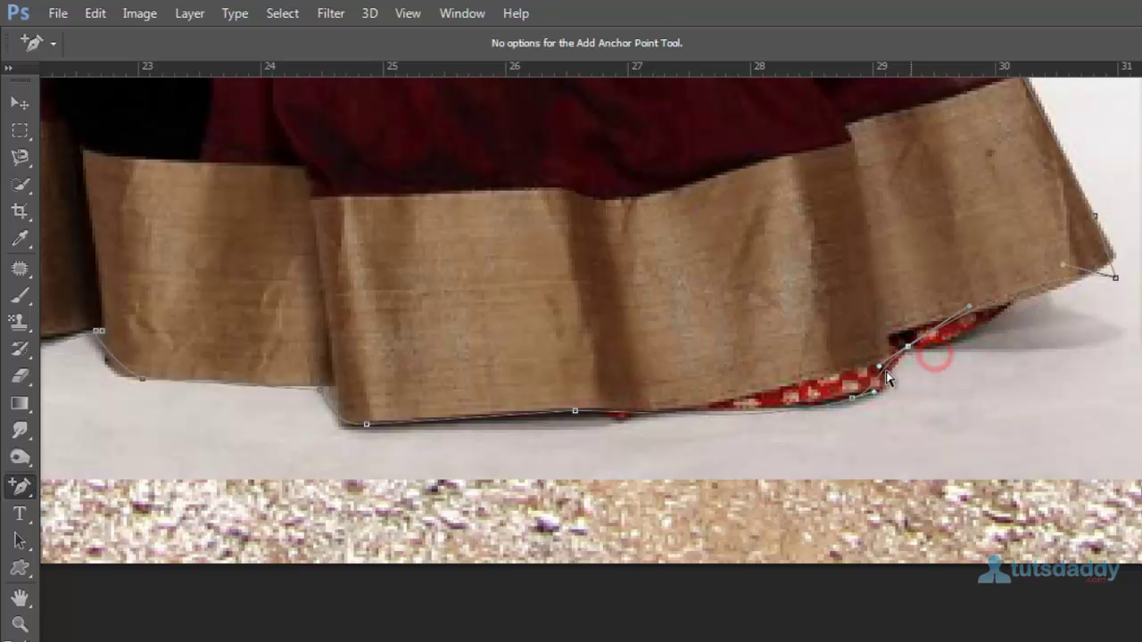
pyautogui.moveTo(625, 336); pyautogui.dragTo(931, 388)
pyautogui.moveTo(380, 401); pyautogui.dragTo(640, 494)
pyautogui.moveTo(548, 426); pyautogui.dragTo(553, 563)
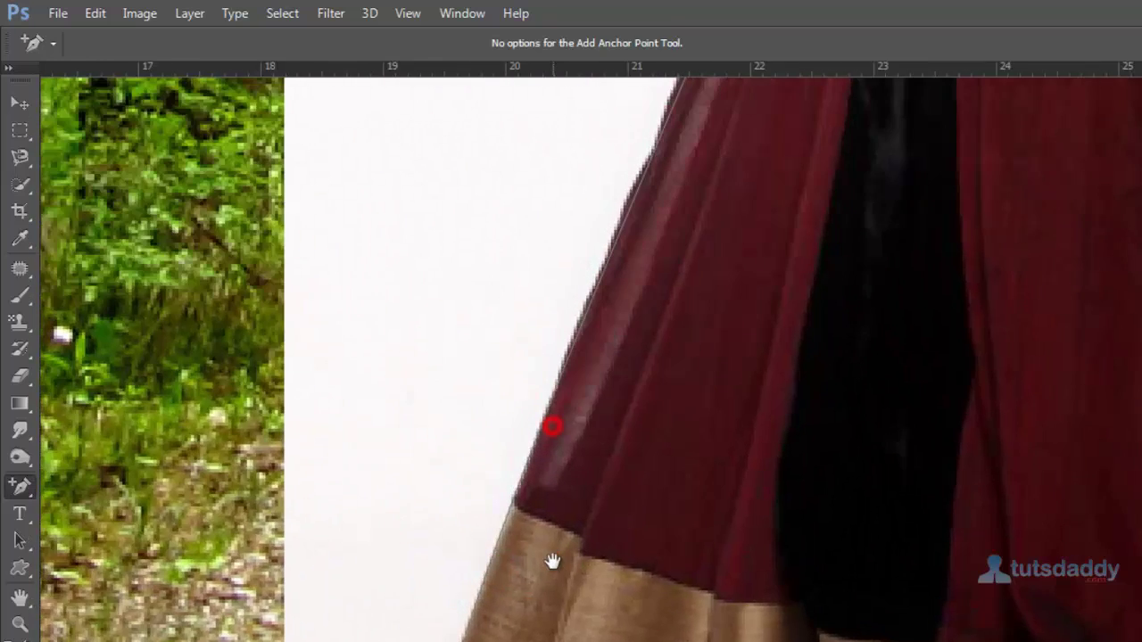
pyautogui.moveTo(666, 387); pyautogui.dragTo(555, 553)
pyautogui.moveTo(746, 322); pyautogui.dragTo(688, 535)
pyautogui.moveTo(694, 417); pyautogui.dragTo(704, 501)
pyautogui.moveTo(675, 392); pyautogui.dragTo(702, 499)
pyautogui.moveTo(702, 389); pyautogui.dragTo(696, 452)
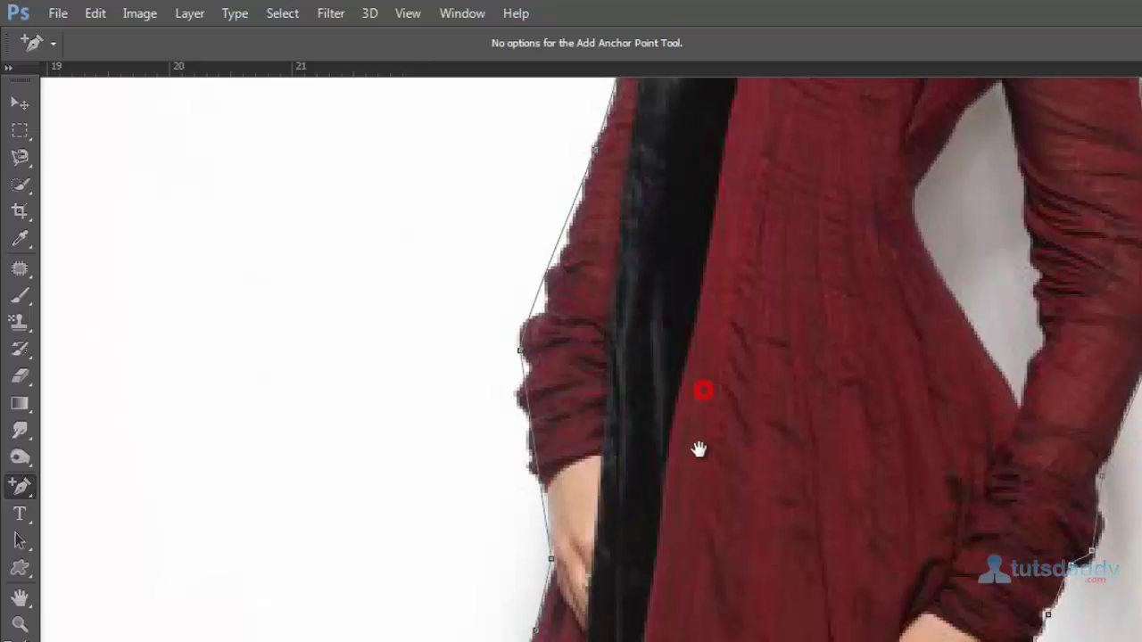
pyautogui.moveTo(557, 241); pyautogui.dragTo(560, 240)
# Zoom out to show the whole model against the forest
pyautogui.moveTo(745, 215); pyautogui.dragTo(699, 445)
pyautogui.scroll(-5, 698, 445)
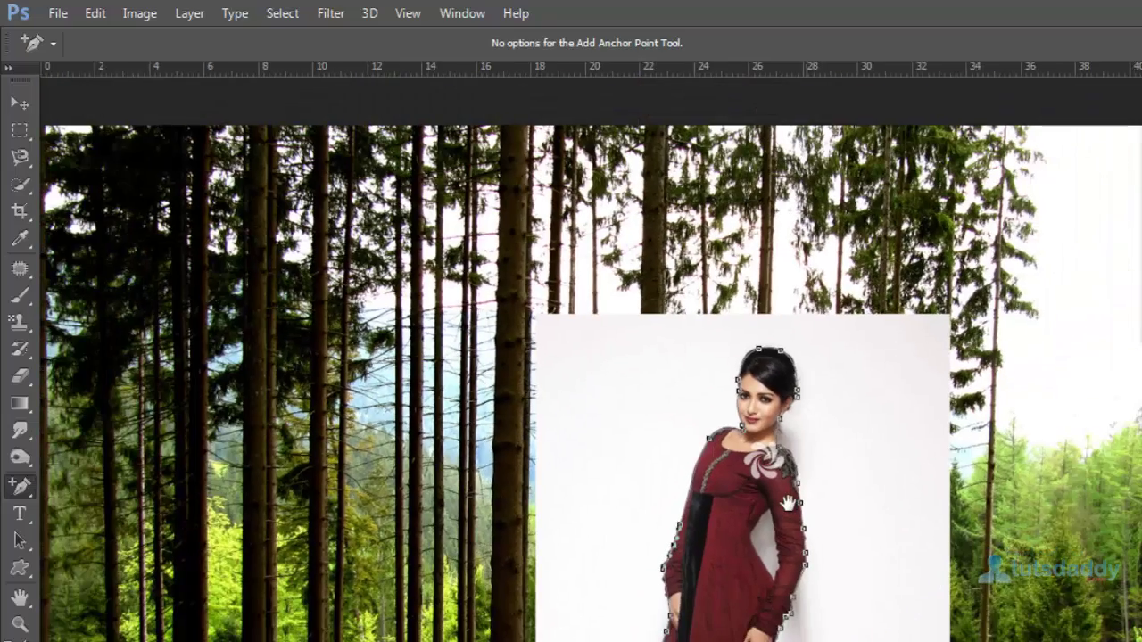
pyautogui.moveTo(789, 504); pyautogui.dragTo(716, 234)
# Apply Create Vector Mask to the outline path, hiding the white backdrop around the model
pyautogui.rightClick(661, 184)
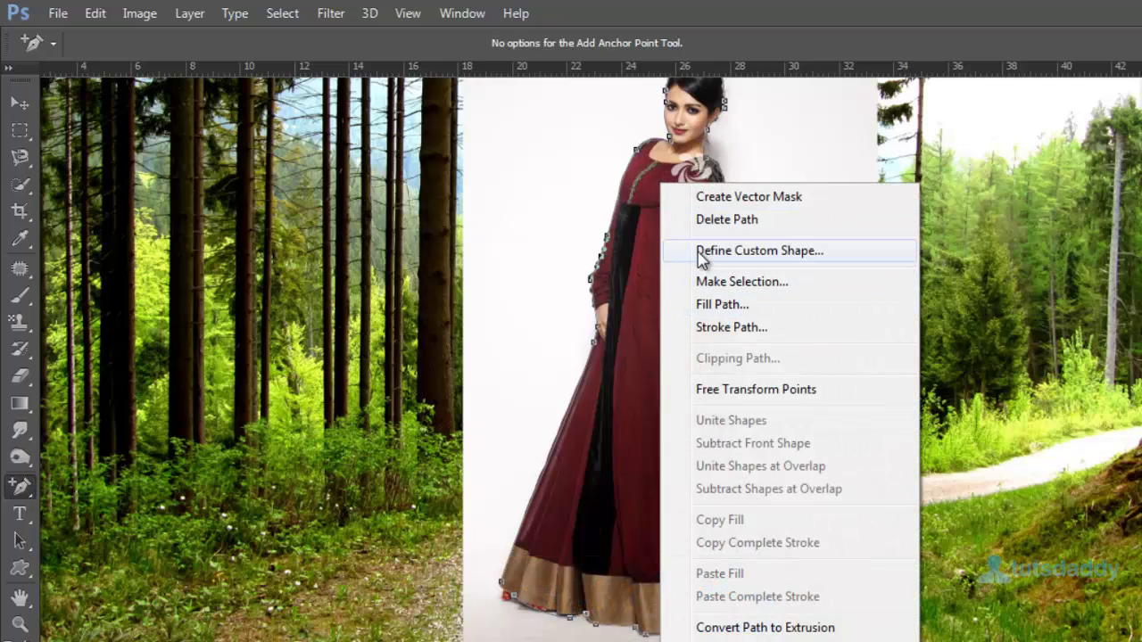
pyautogui.click(22, 491)
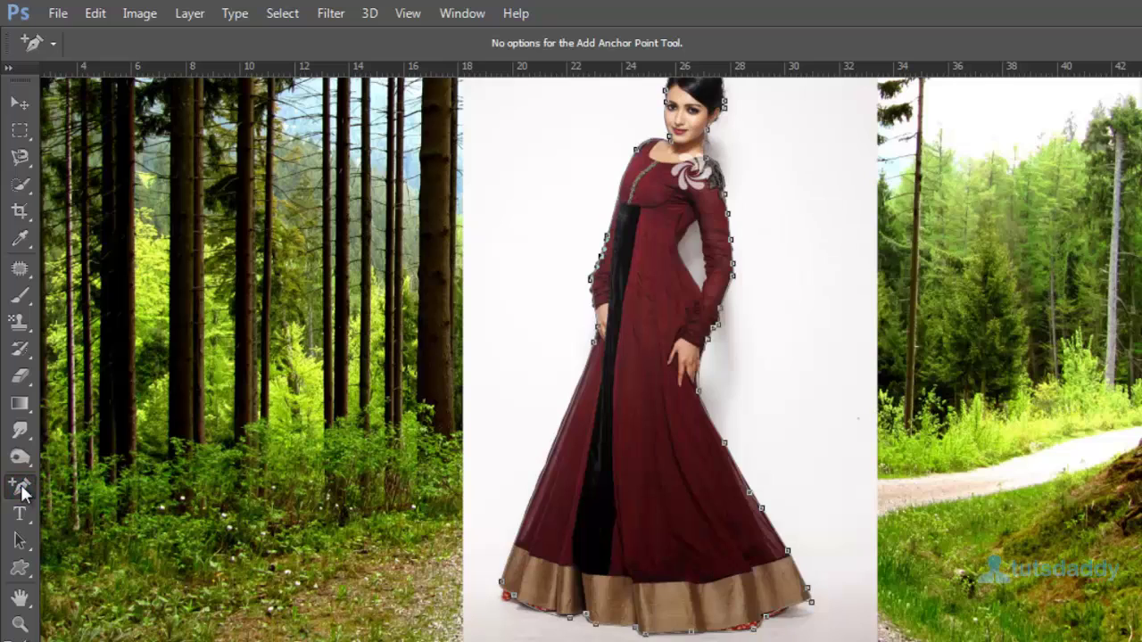
pyautogui.rightClick(656, 219)
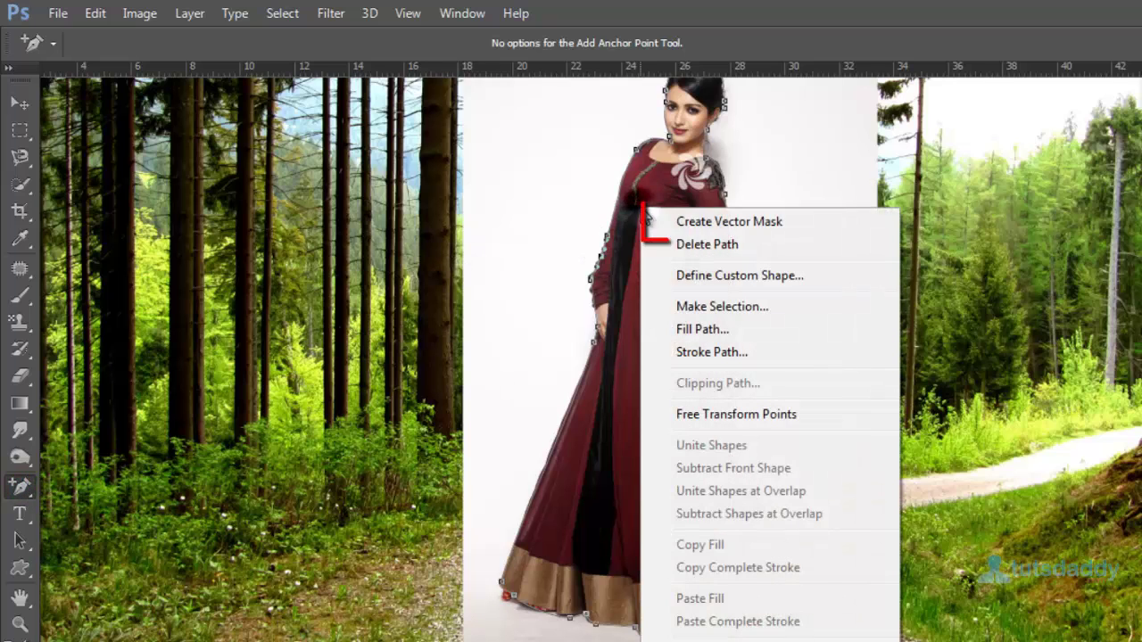
pyautogui.click(702, 222)
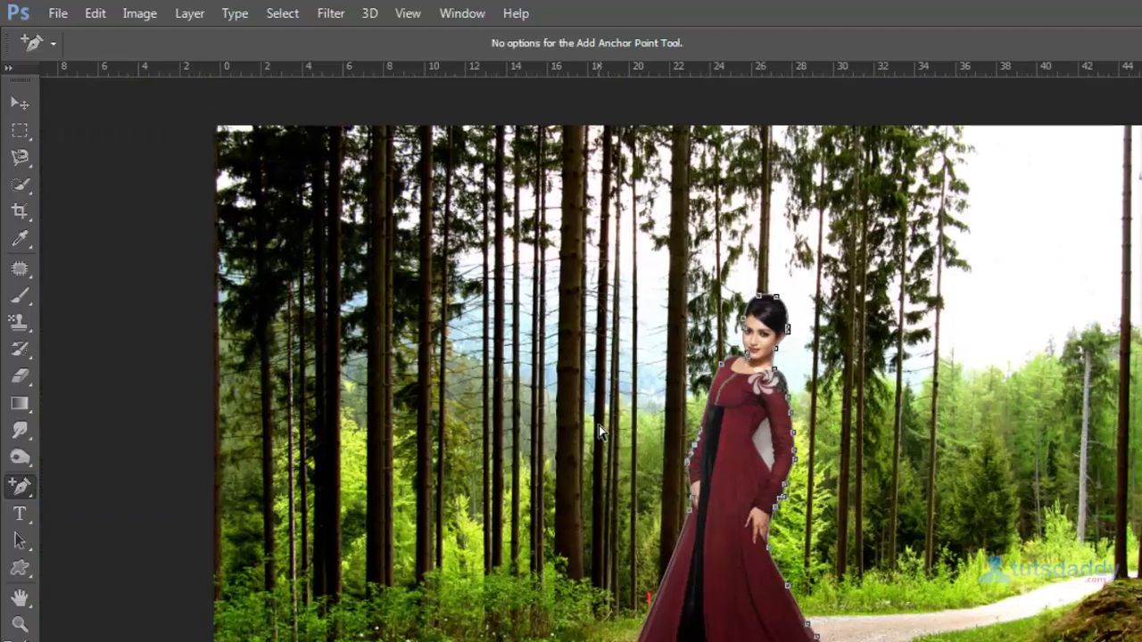
# Load the path as a selection with Ctrl+Enter, deselect, then zoom into the arm-waist gap
pyautogui.hotkey('ctrl', 'Return')
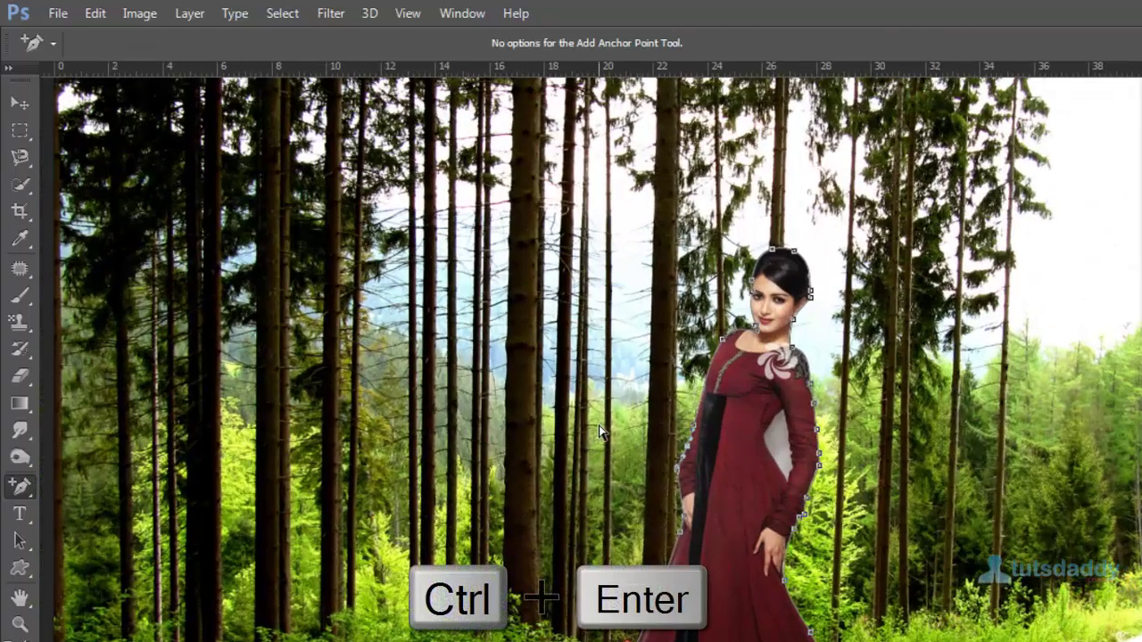
pyautogui.hotkey('ctrl', 'd')
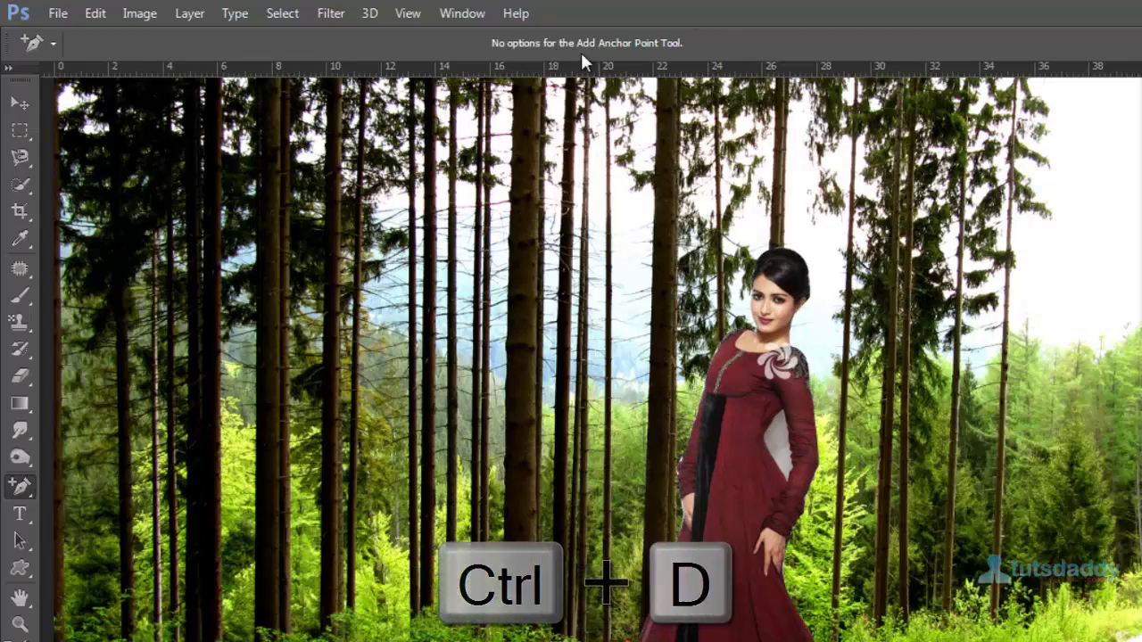
pyautogui.scroll(4, 890, 356)
pyautogui.moveTo(815, 334); pyautogui.dragTo(778, 305)
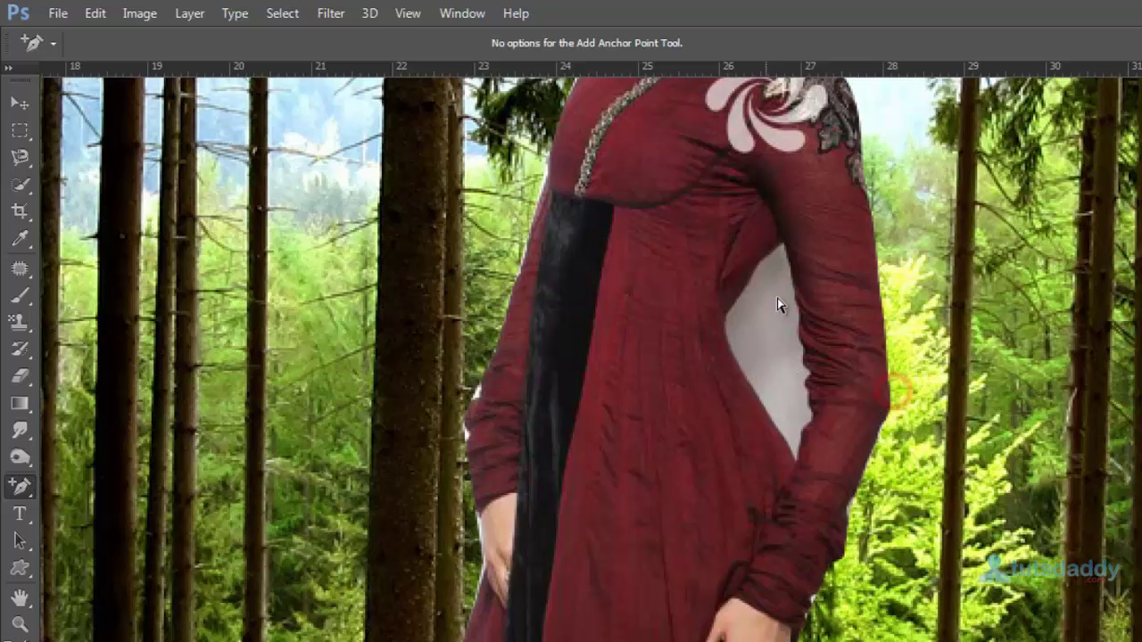
pyautogui.click(785, 255)
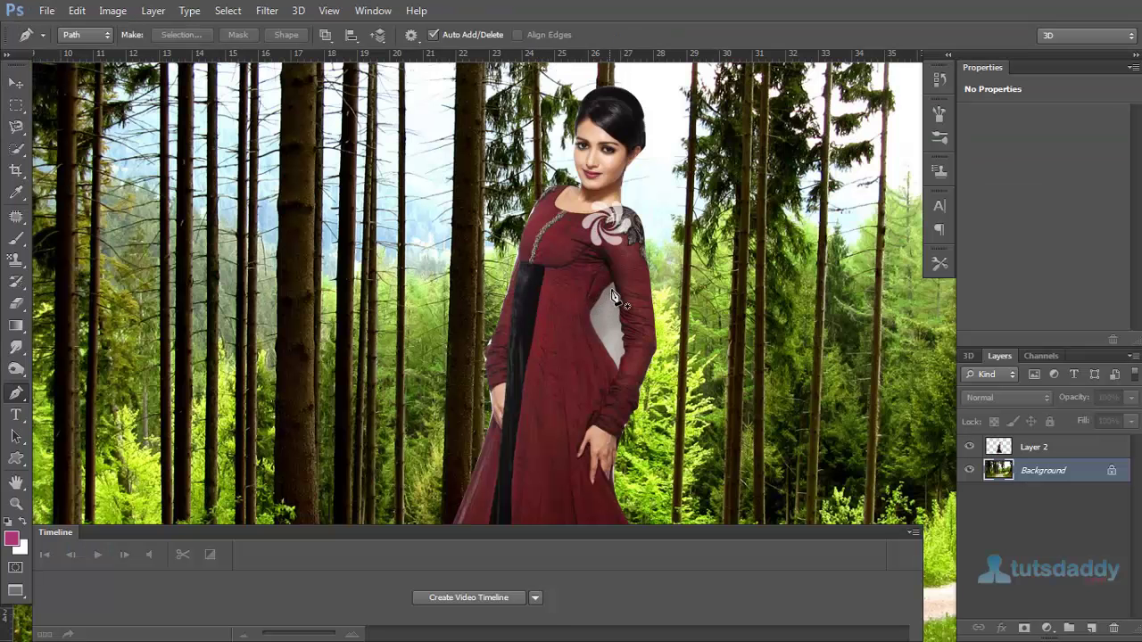
# Trace the white patch with the magnetic Freeform Pen and turn it into a selection
pyautogui.rightClick(15, 392)
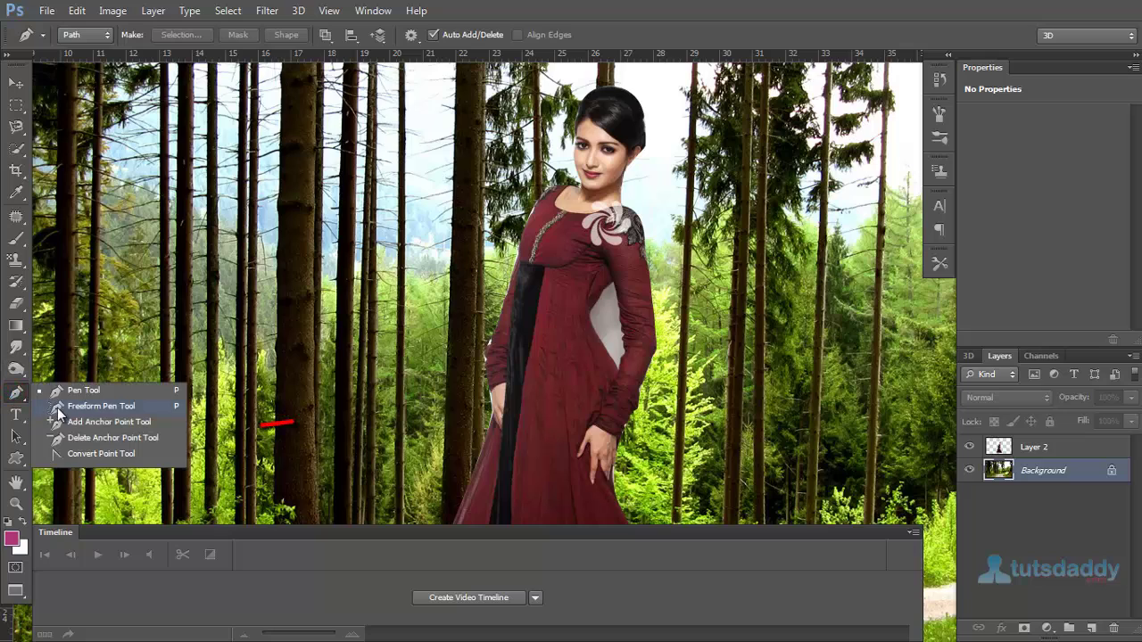
pyautogui.click(57, 403)
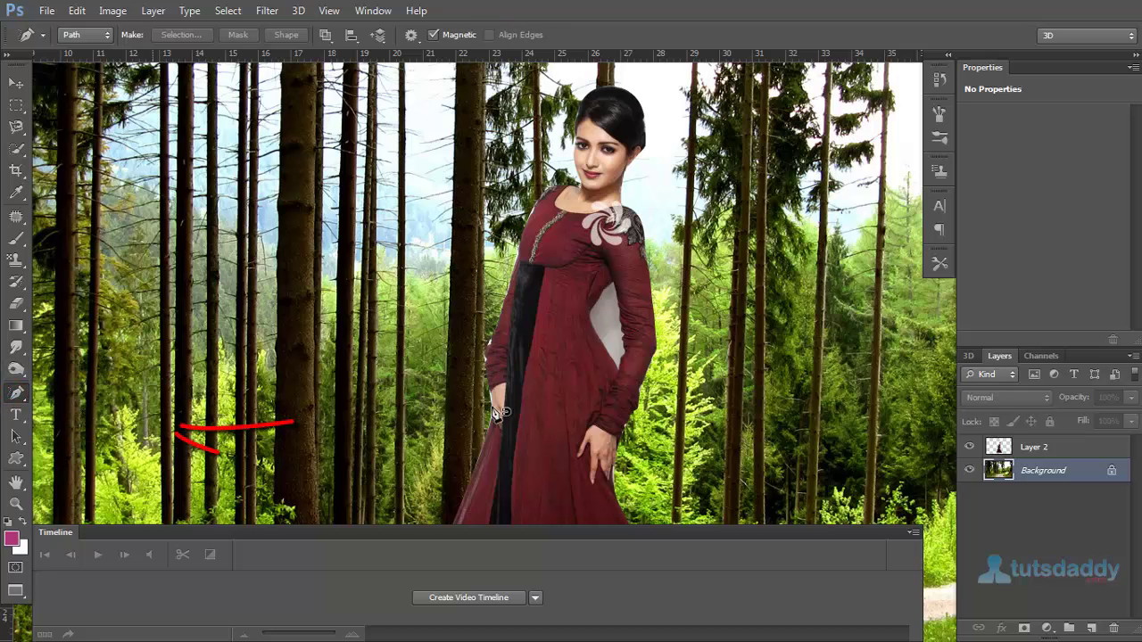
pyautogui.click(615, 284)
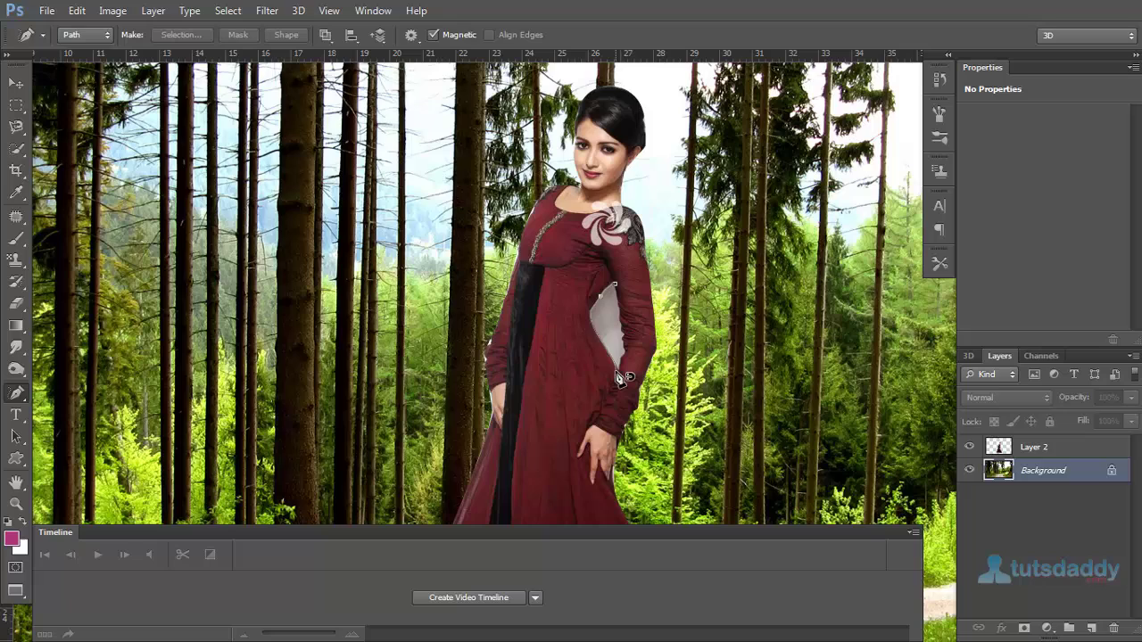
pyautogui.click(620, 292)
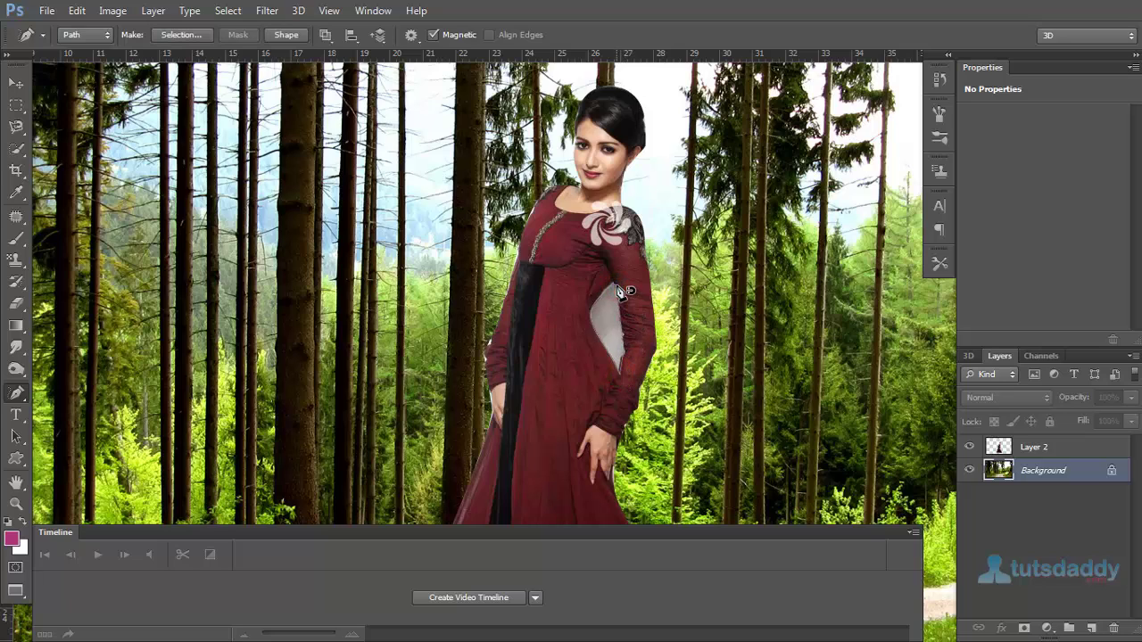
pyautogui.rightClick(596, 314)
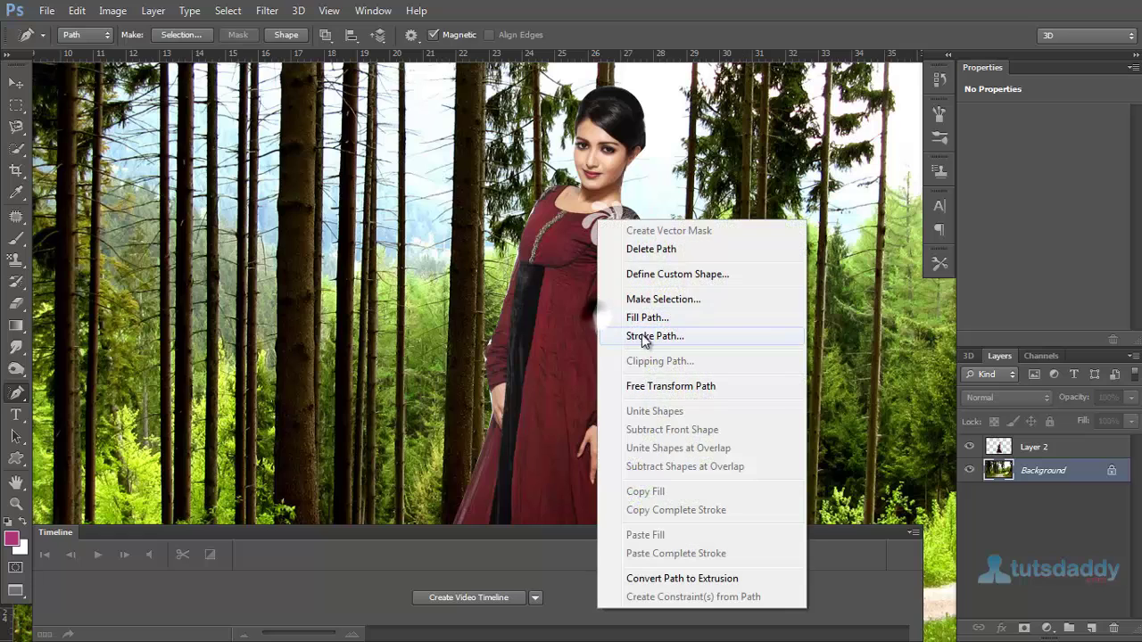
pyautogui.click(658, 300)
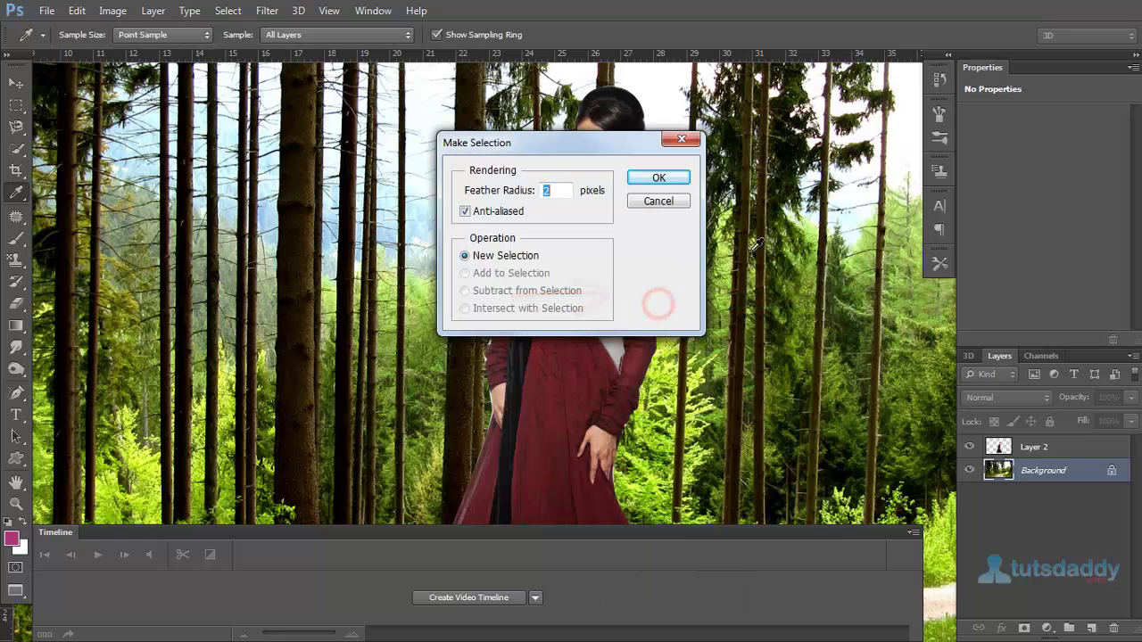
pyautogui.click(658, 178)
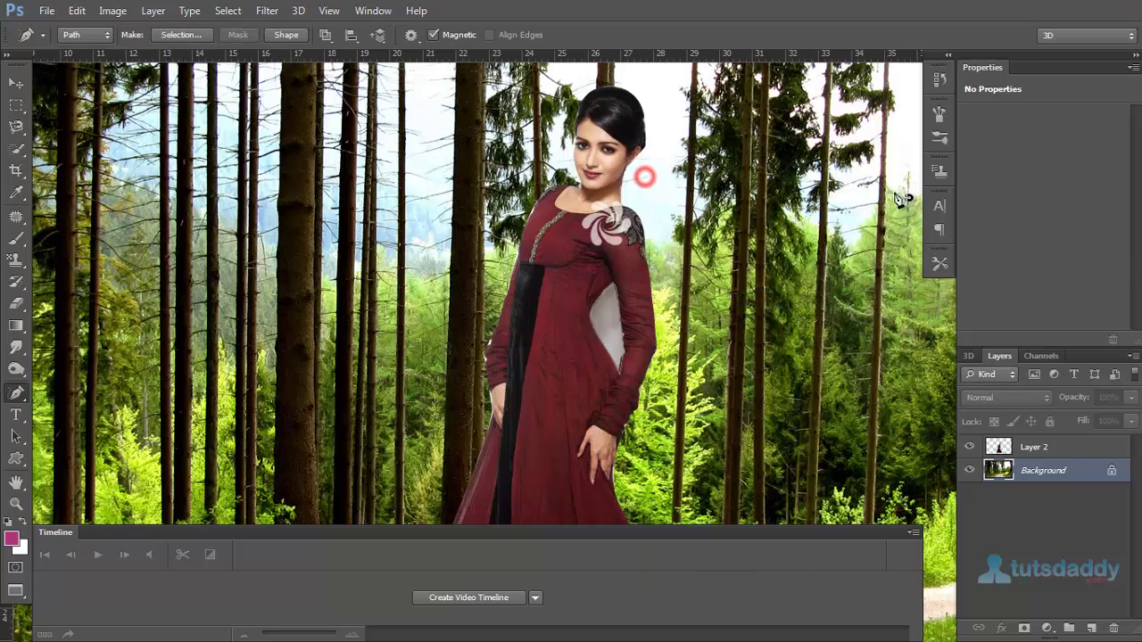
# Clear the selected white patch from Layer 2 and zoom out to the full composite
pyautogui.click(74, 12)
pyautogui.click(1040, 447)
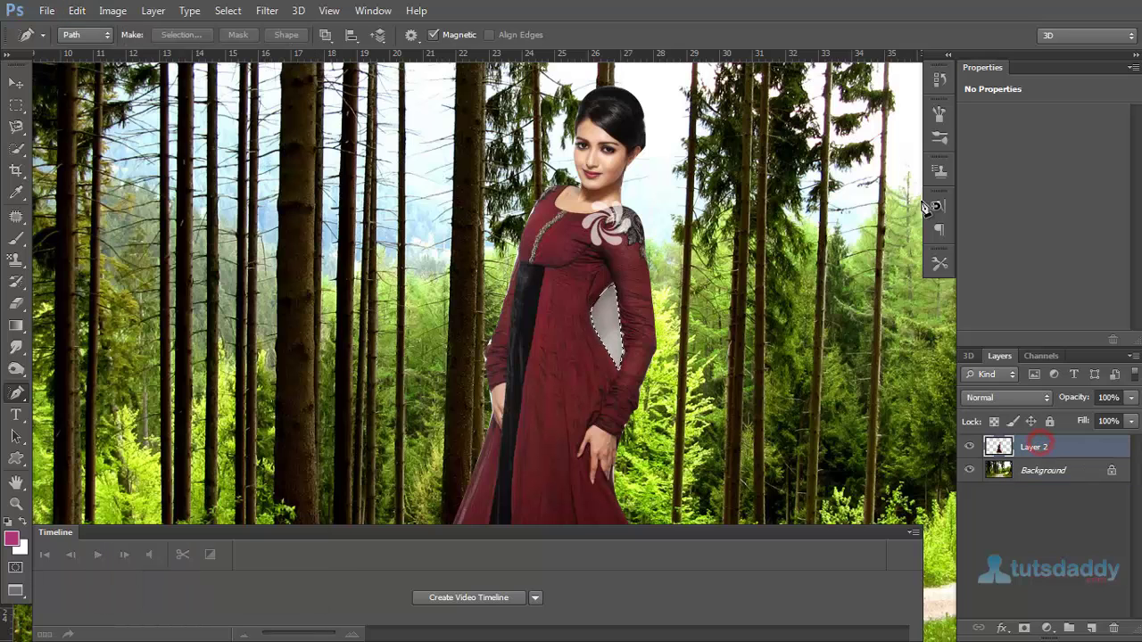
pyautogui.click(76, 12)
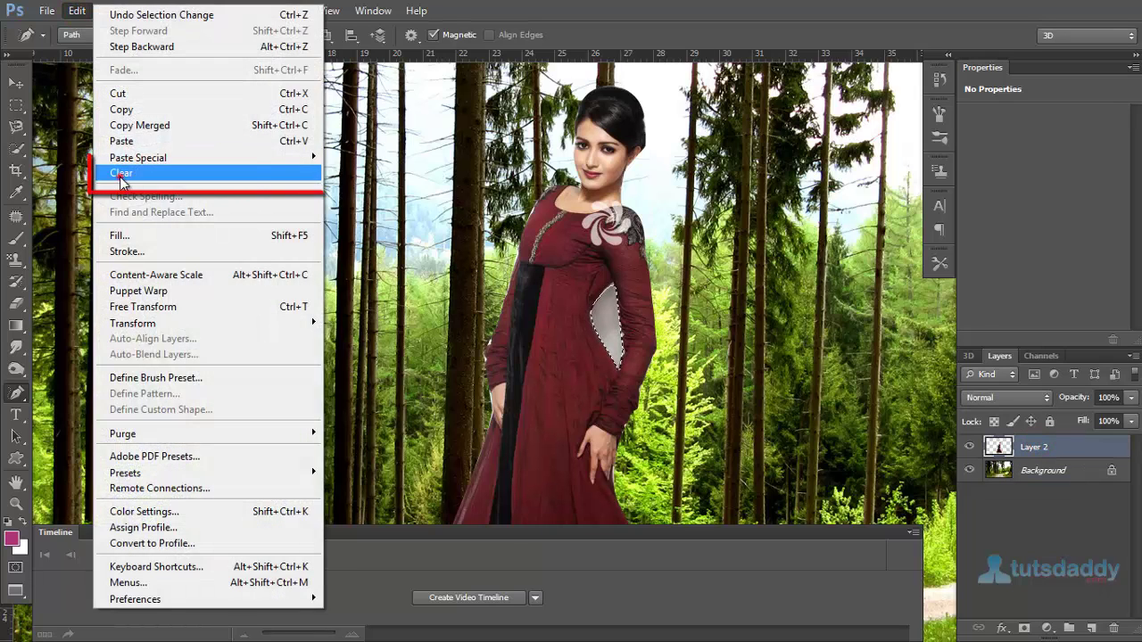
pyautogui.click(122, 175)
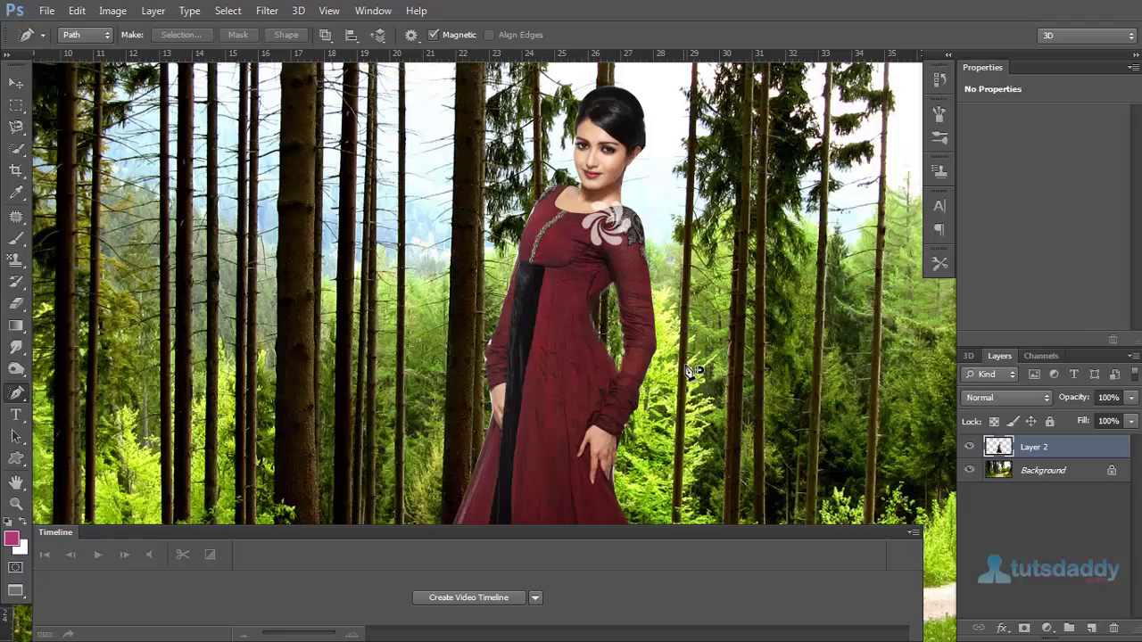
pyautogui.scroll(-5, 691, 371)
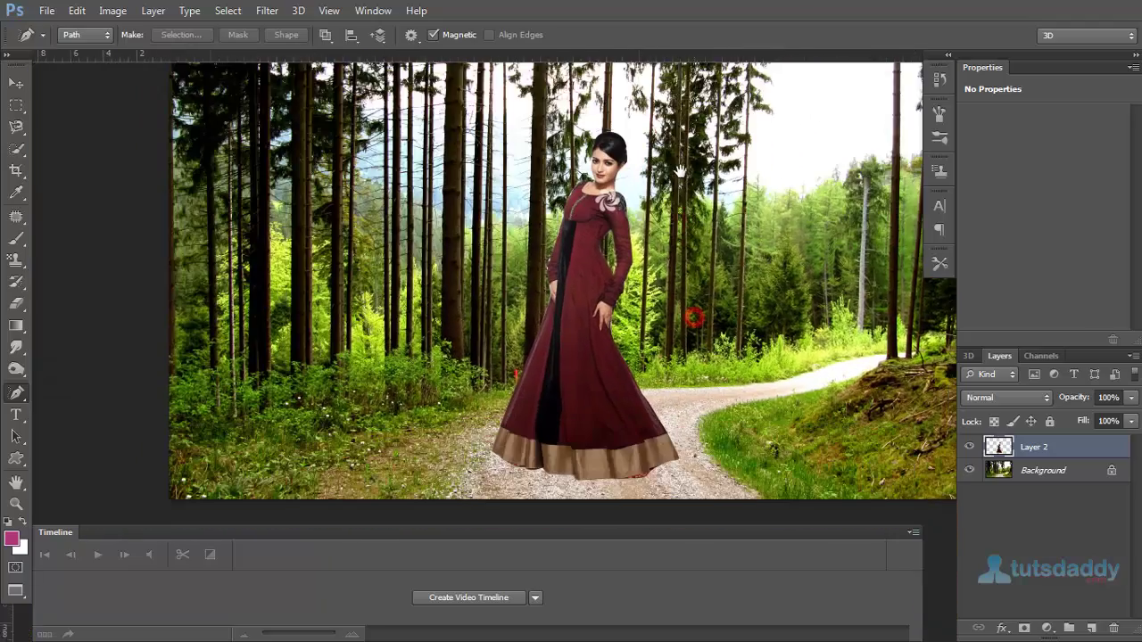
pyautogui.moveTo(680, 170); pyautogui.dragTo(665, 197)
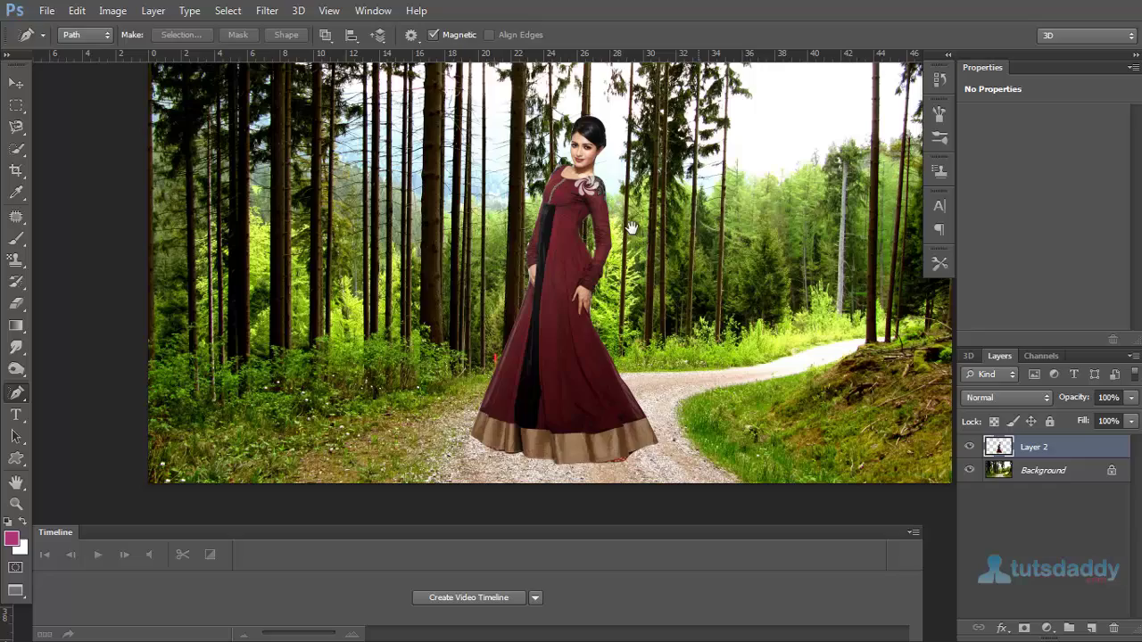